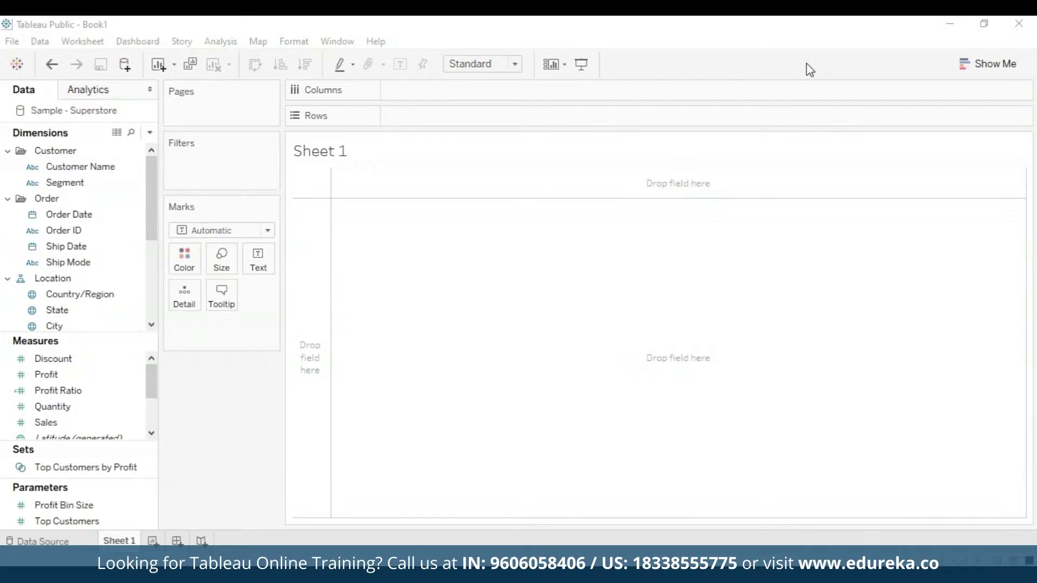
- Start a new set from the Country/Region dimension and include all of its listed values
click(800, 34)
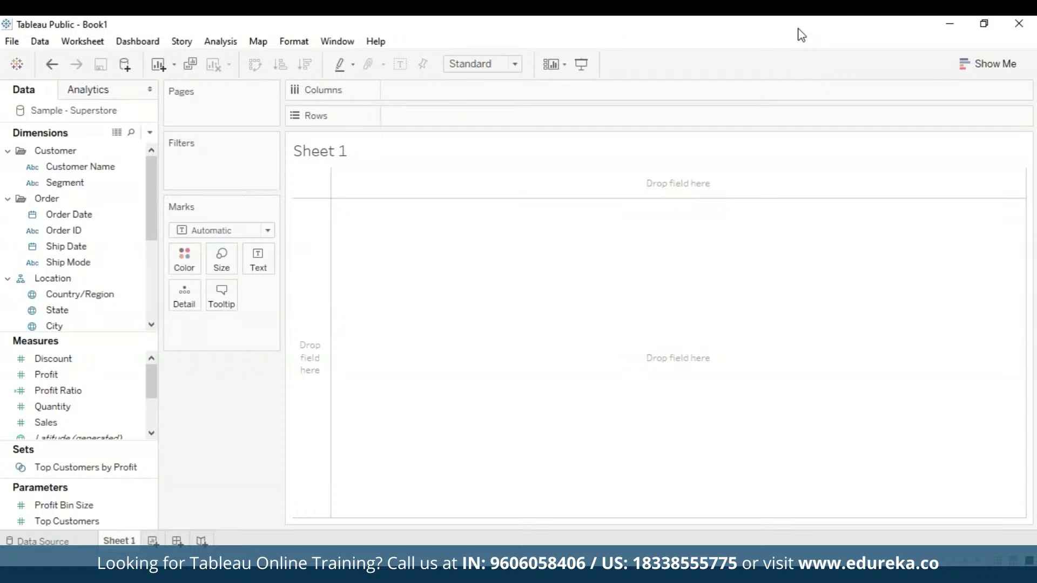
click(81, 294)
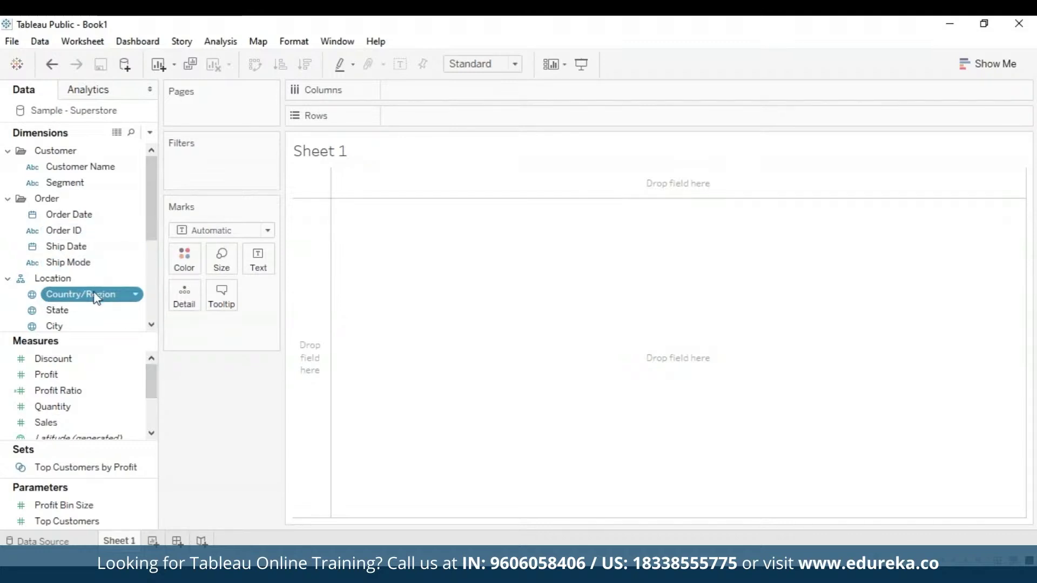
right_click(125, 298)
mouse_move(173, 400)
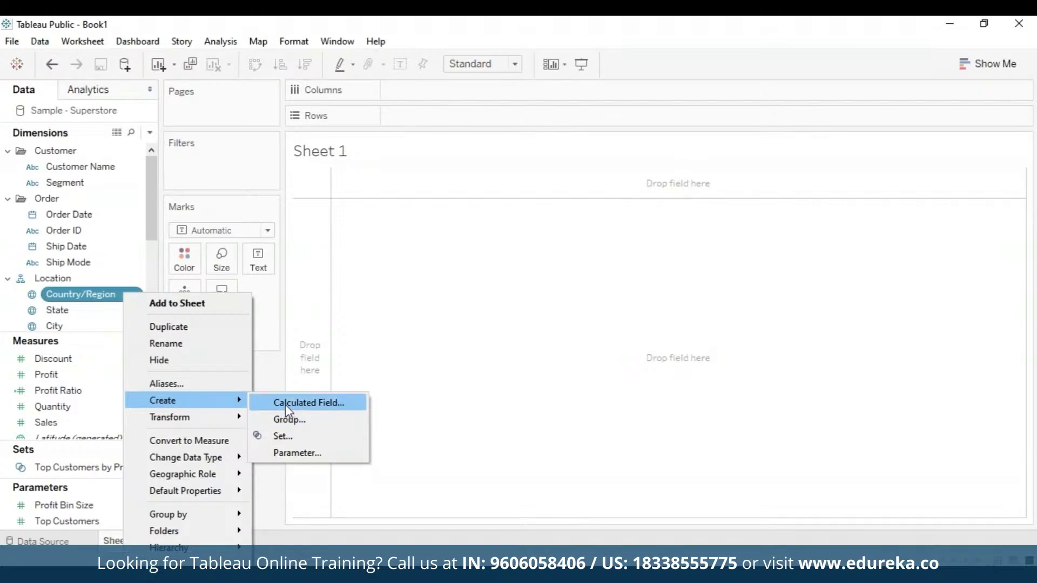
click(303, 443)
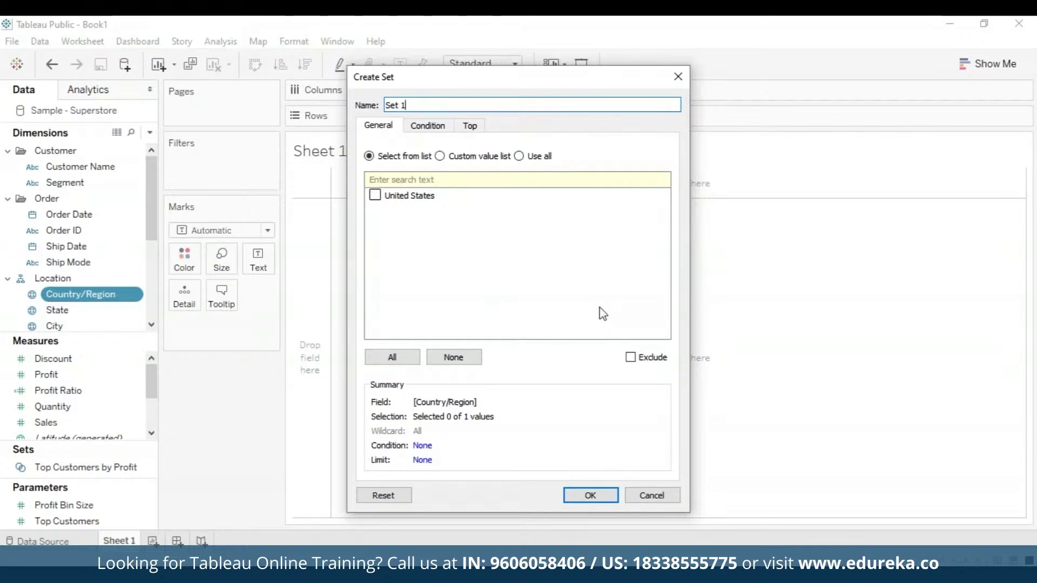
click(405, 361)
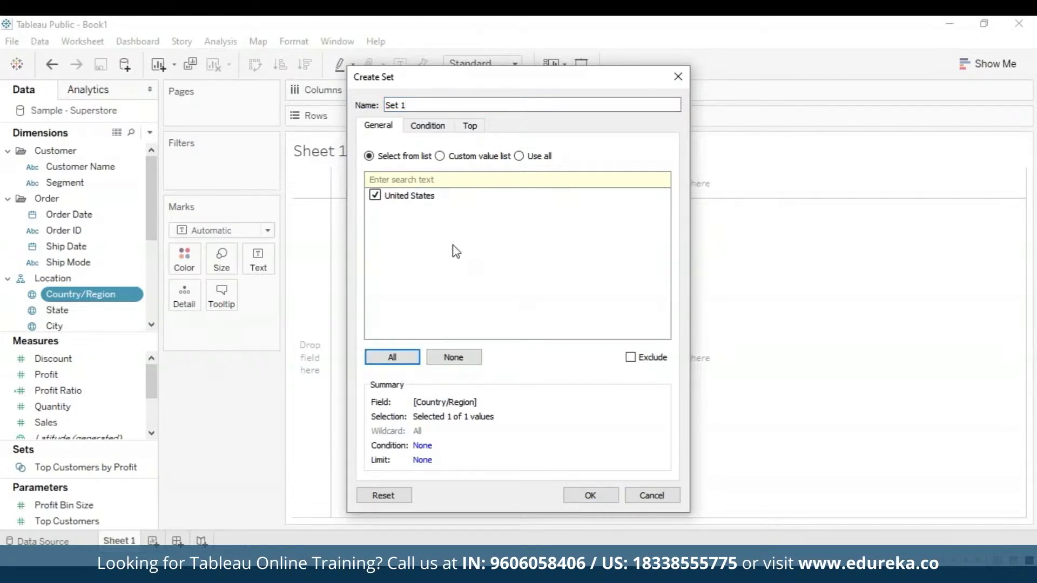
- Give the set a by-field condition requiring the sum of Sales to equal 100000
click(432, 130)
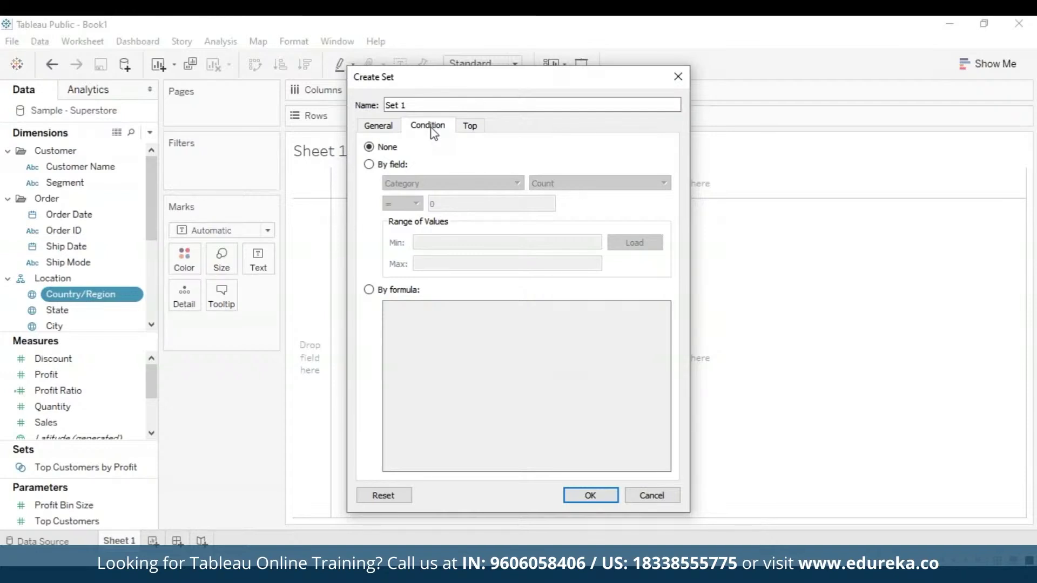
click(369, 164)
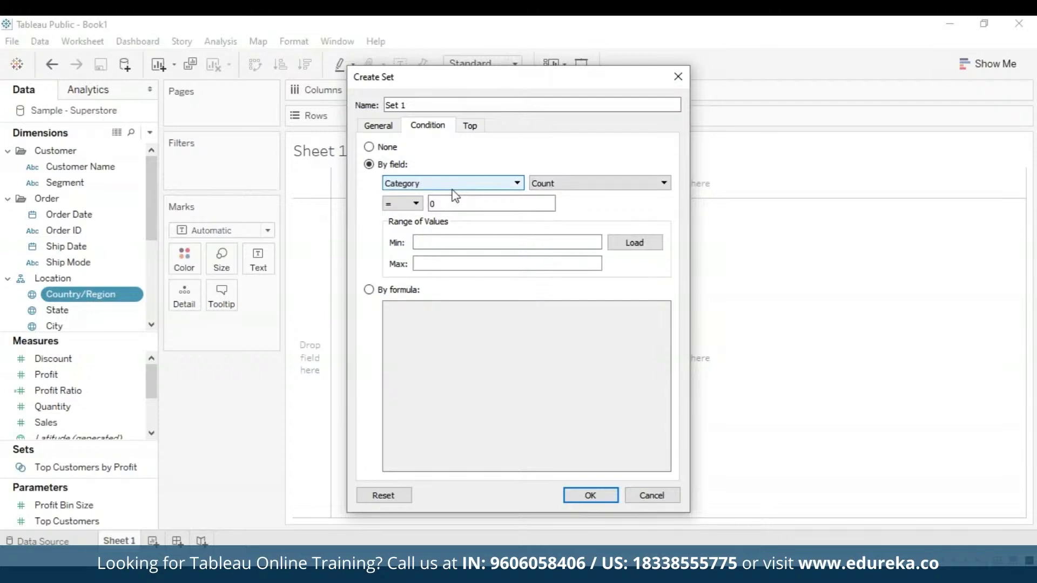
click(517, 184)
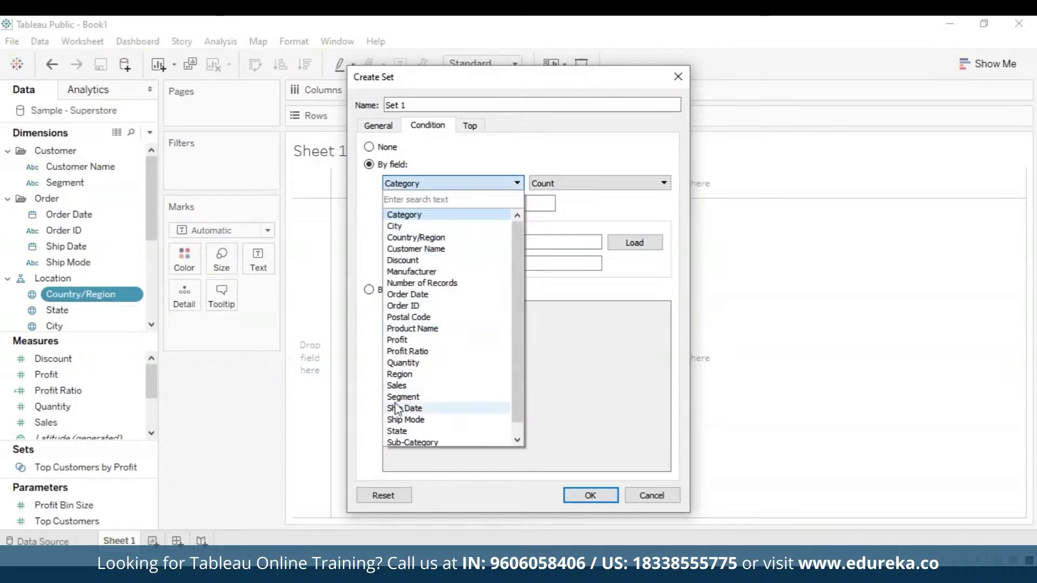
click(397, 385)
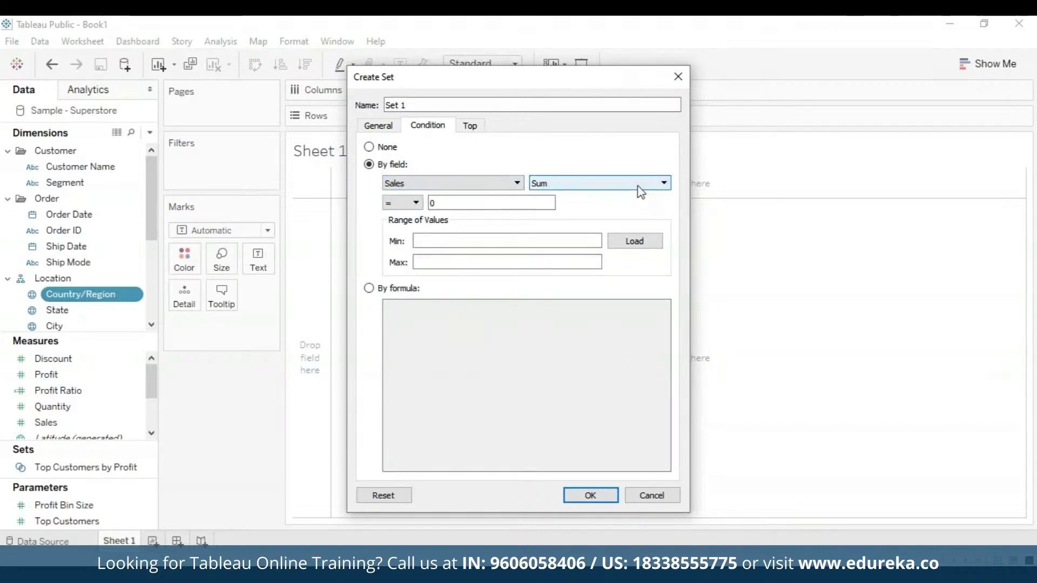
click(464, 204)
key(BackSpace)
text(100000)
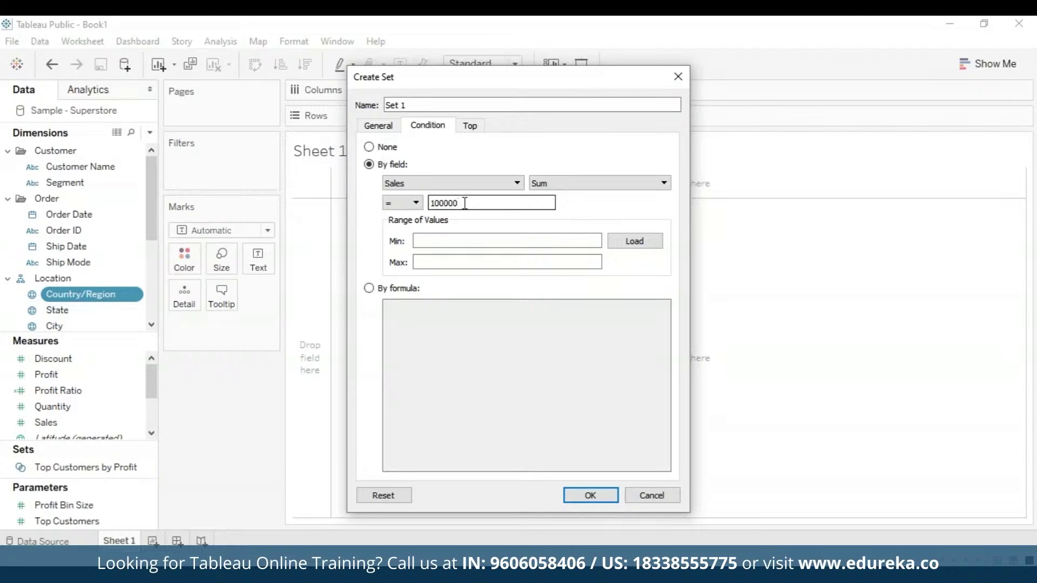
- Limit the set to the top 5 by sum of Sales and create it
click(471, 126)
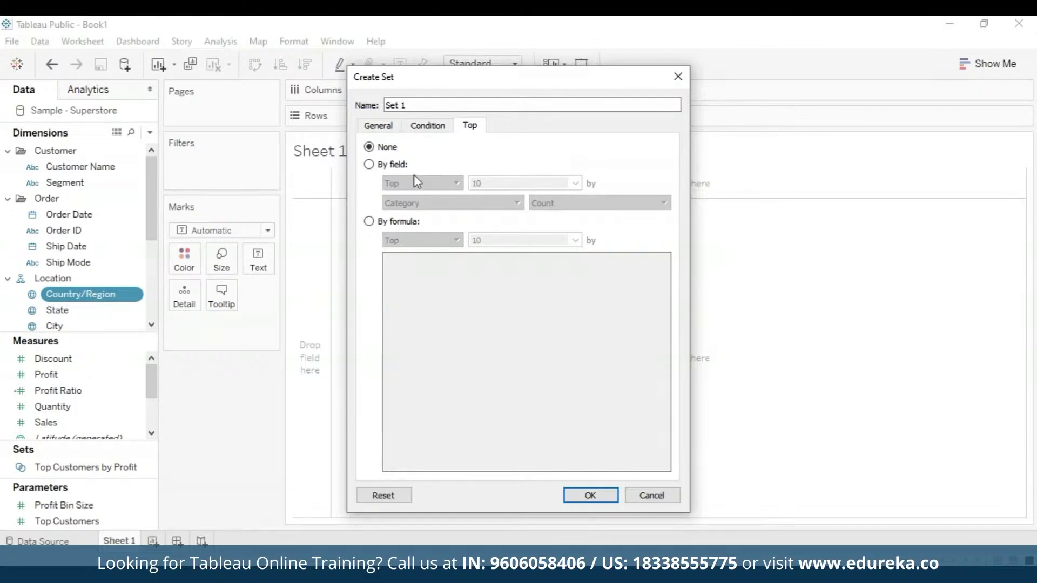
click(370, 165)
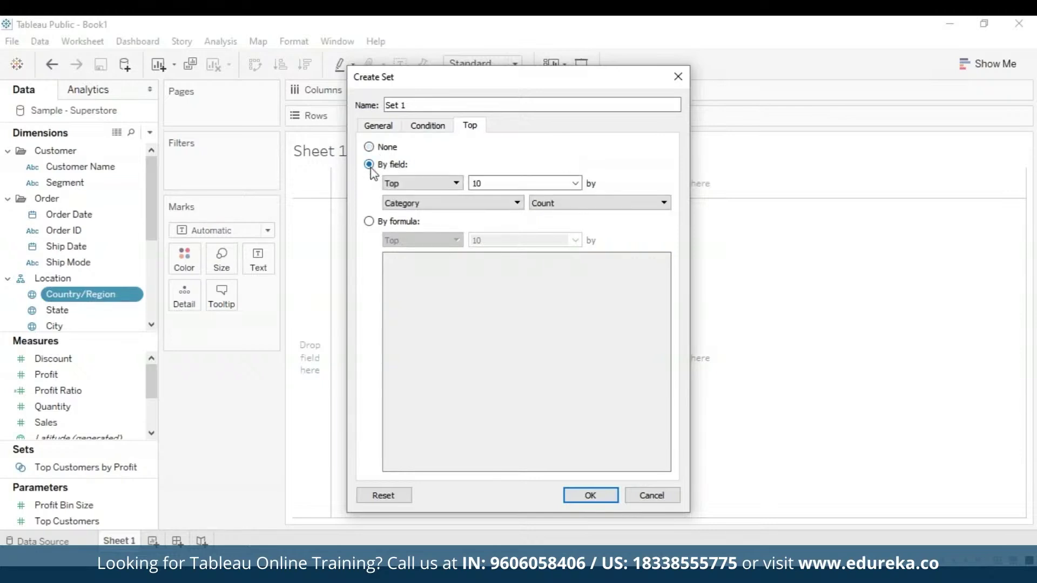
click(517, 204)
click(403, 406)
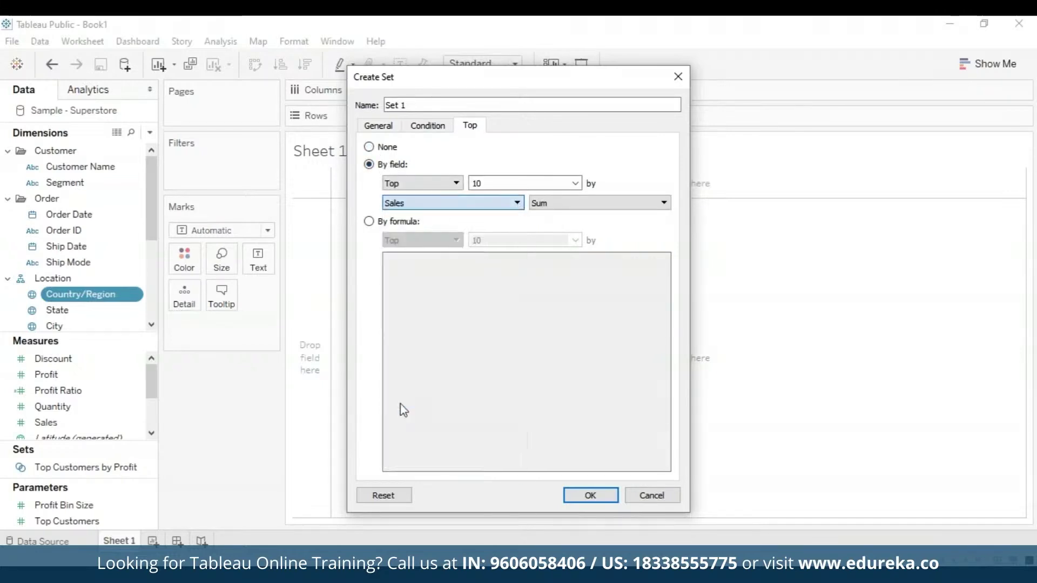
click(497, 183)
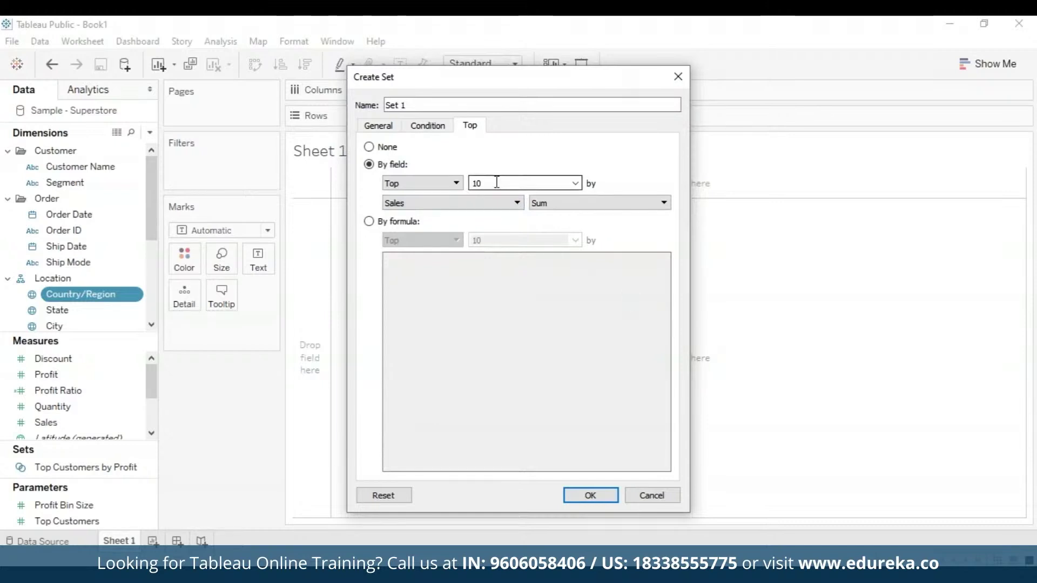
key(BackSpace)
key(BackSpace)
text(5)
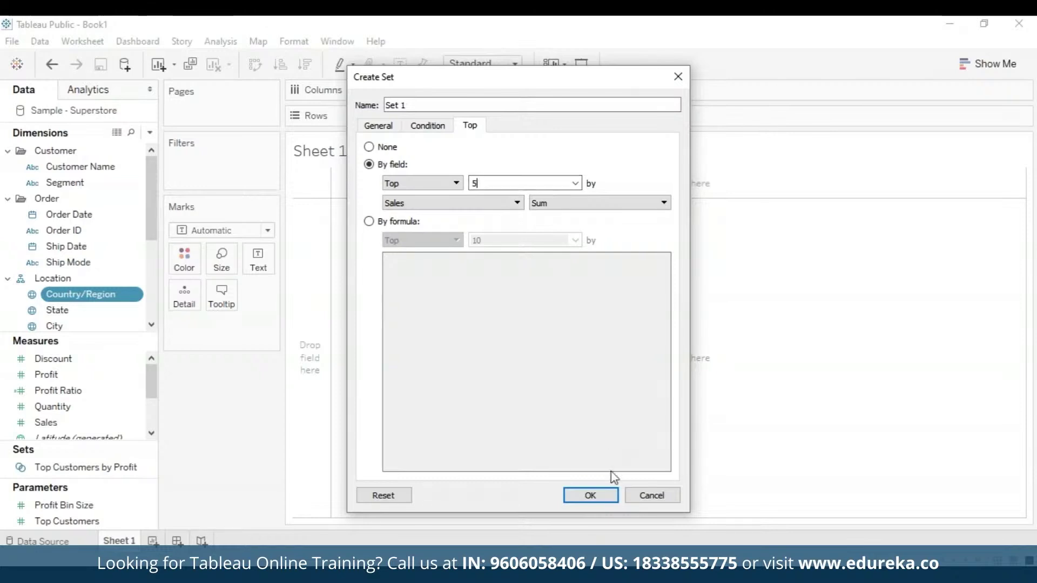
click(590, 496)
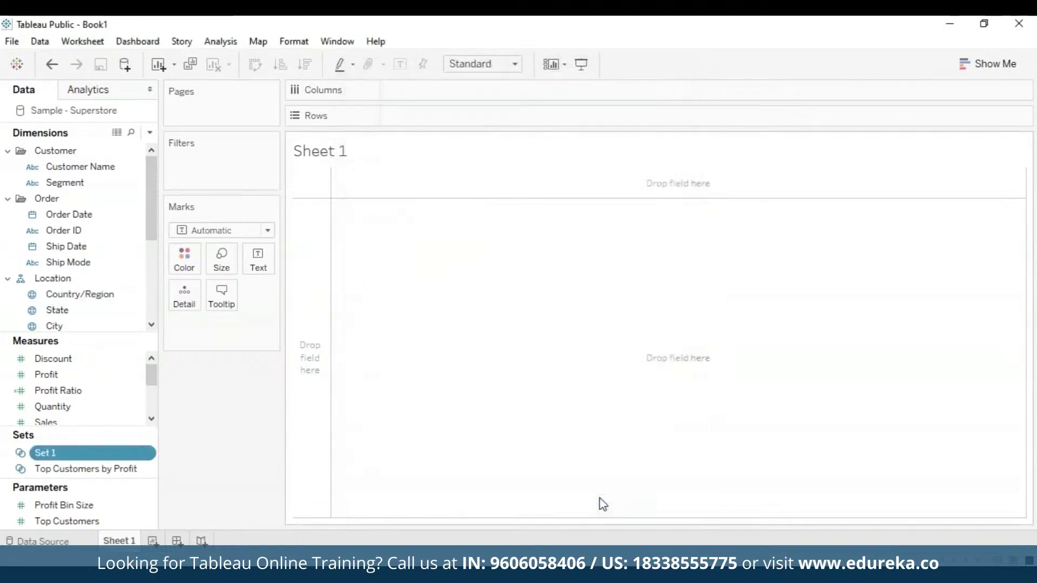
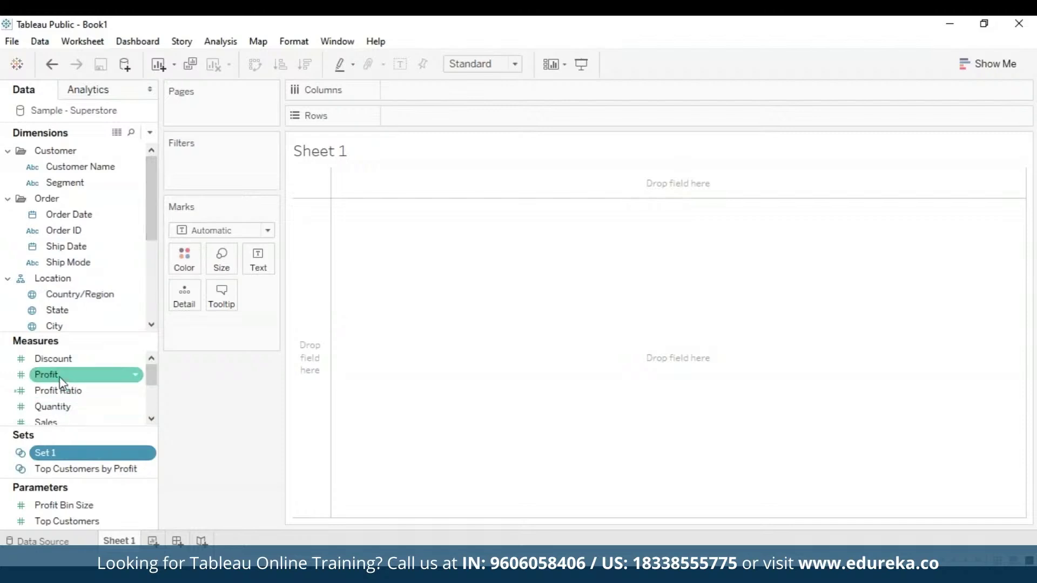
- Plot Profit on the columns against Sales on the rows and colour the marks by Profit Ratio
drag(57, 374, 426, 93)
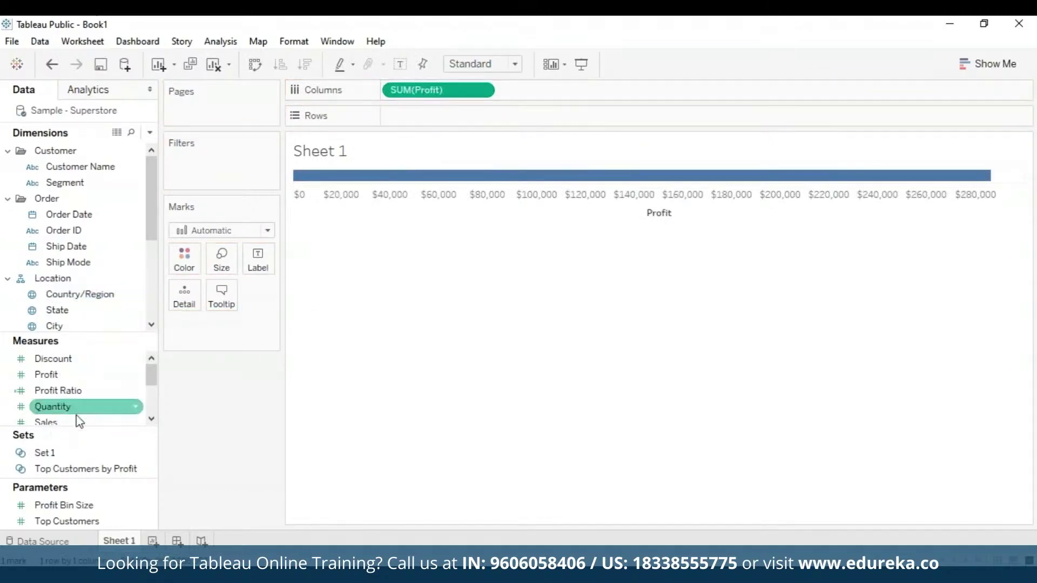
mouse_move(69, 423)
mouse_down()
mouse_move(208, 367)
mouse_move(299, 212)
mouse_move(407, 119)
mouse_move(429, 114)
mouse_up()
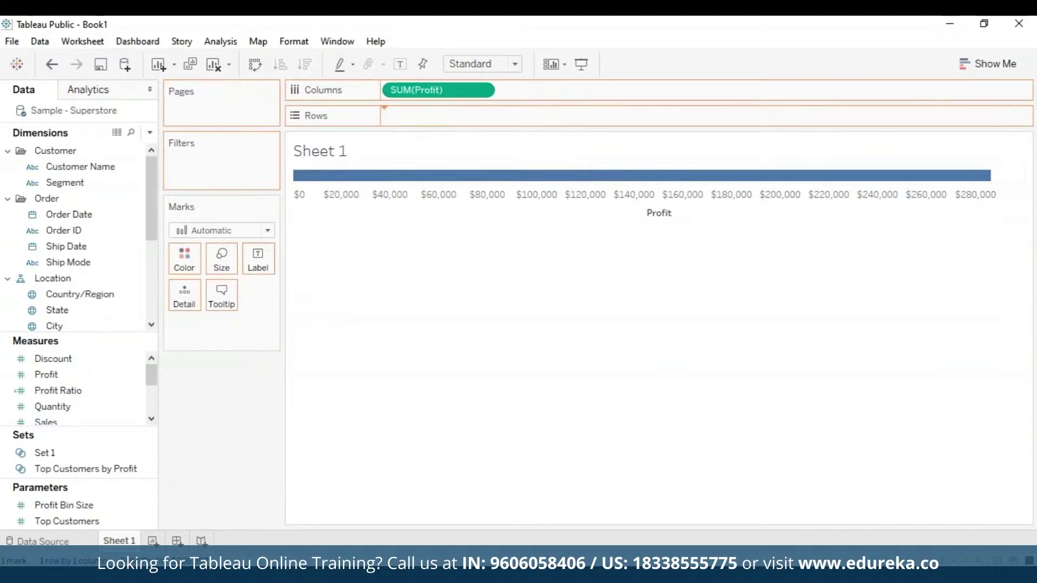
click(69, 397)
drag(72, 399, 184, 259)
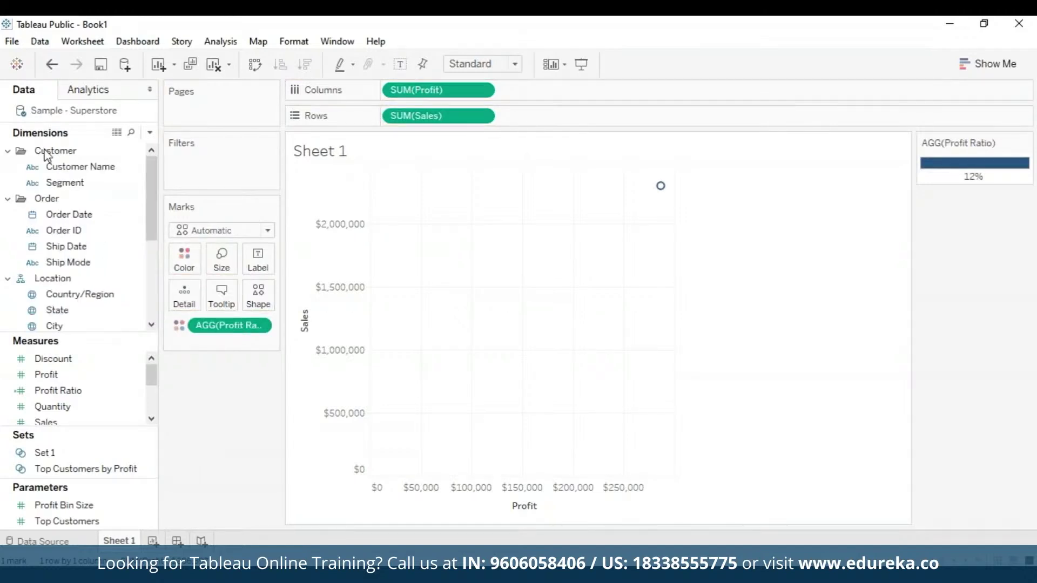
- Break the scatter plot down by adding Category and Sub-Category as mark detail
scroll(54, 216, down, 3)
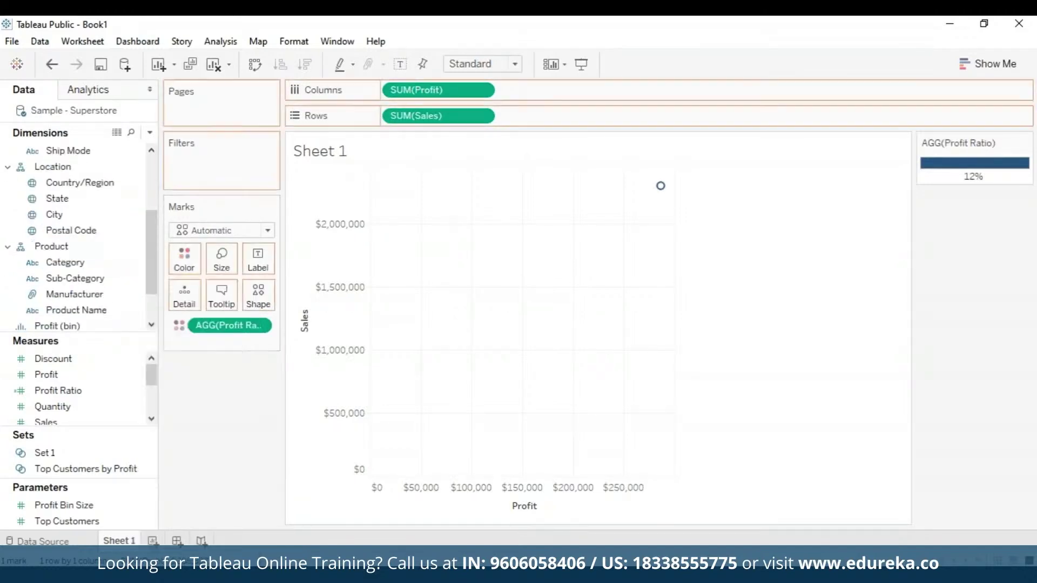
drag(58, 247, 184, 294)
drag(75, 278, 187, 300)
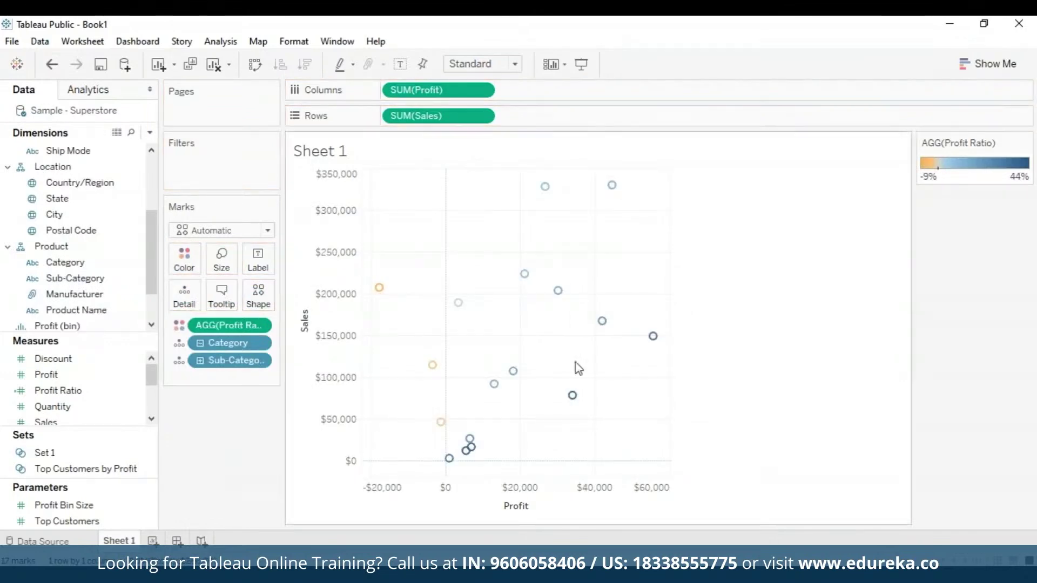
- Recolour Profit Ratio with the Orange-Blue Diverging palette, using stepped colour with 10 steps
click(184, 258)
click(225, 313)
click(664, 236)
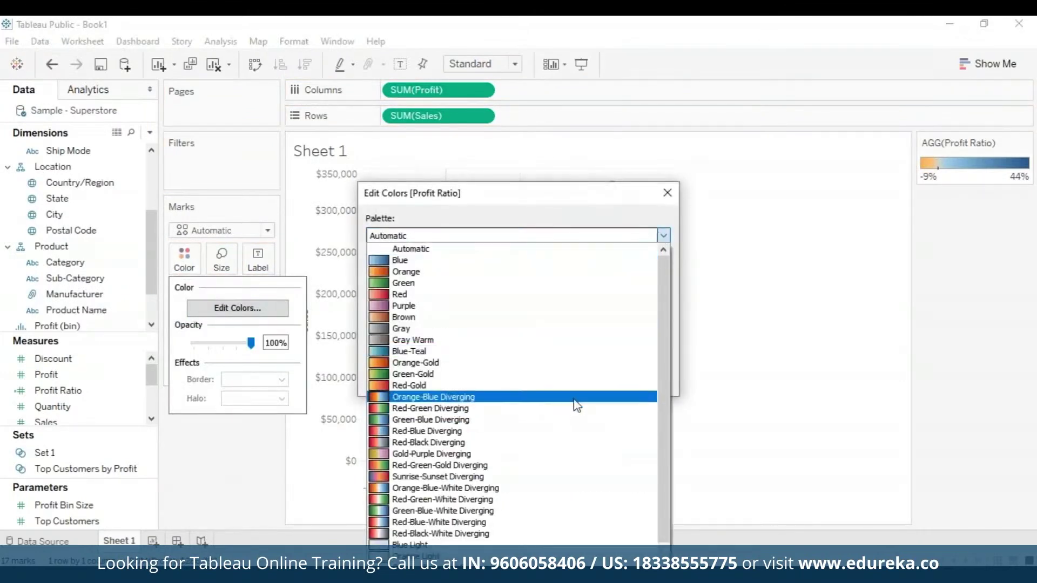
click(578, 405)
click(371, 299)
double_click(455, 299)
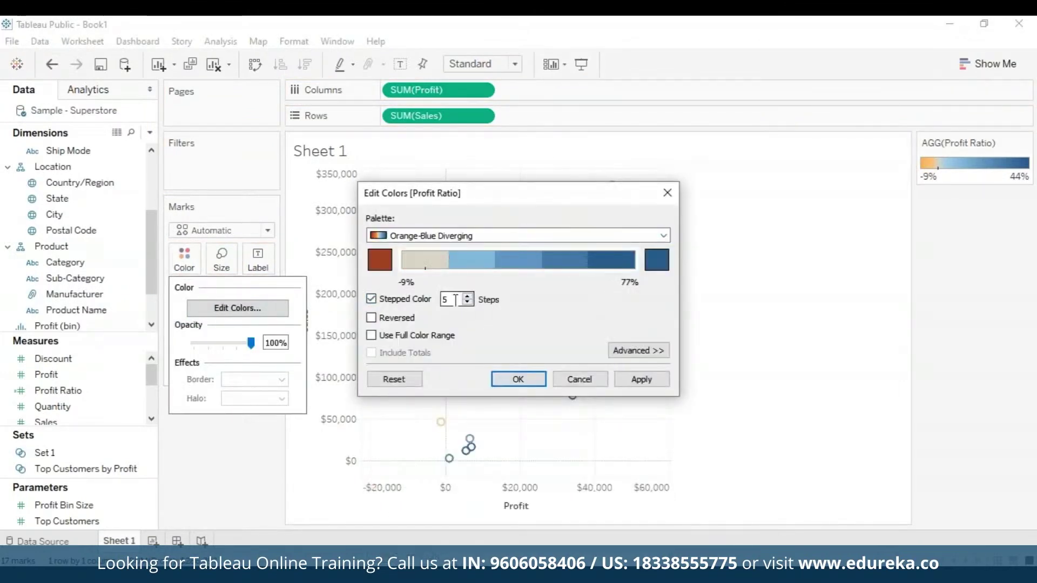
text(6)
key(BackSpace)
text(10)
key(Return)
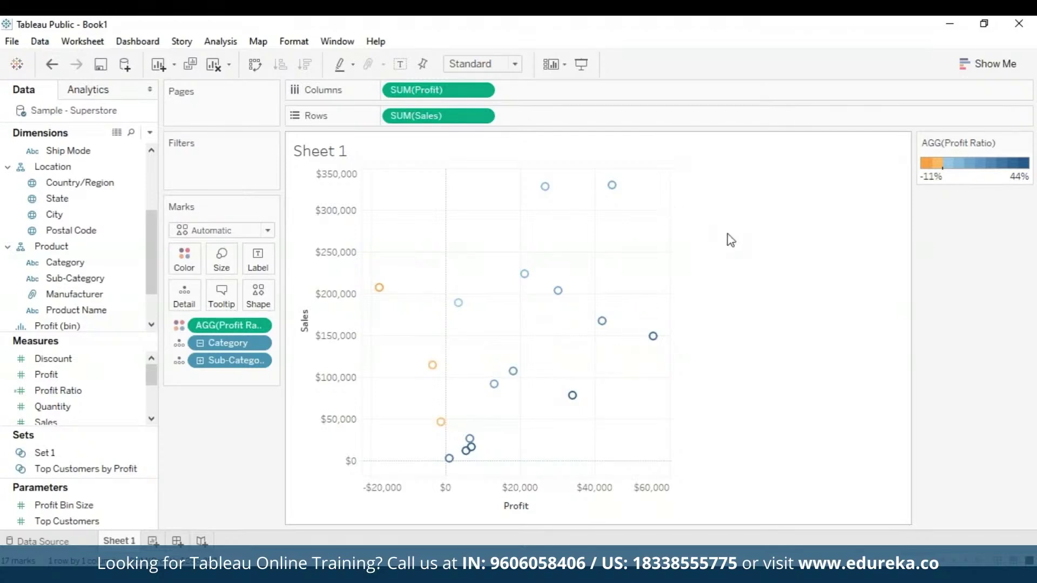
- Select the positive-profit marks except the one nearest $0 and start a set from them with adding to the Filters shelf enabled
drag(457, 172, 746, 464)
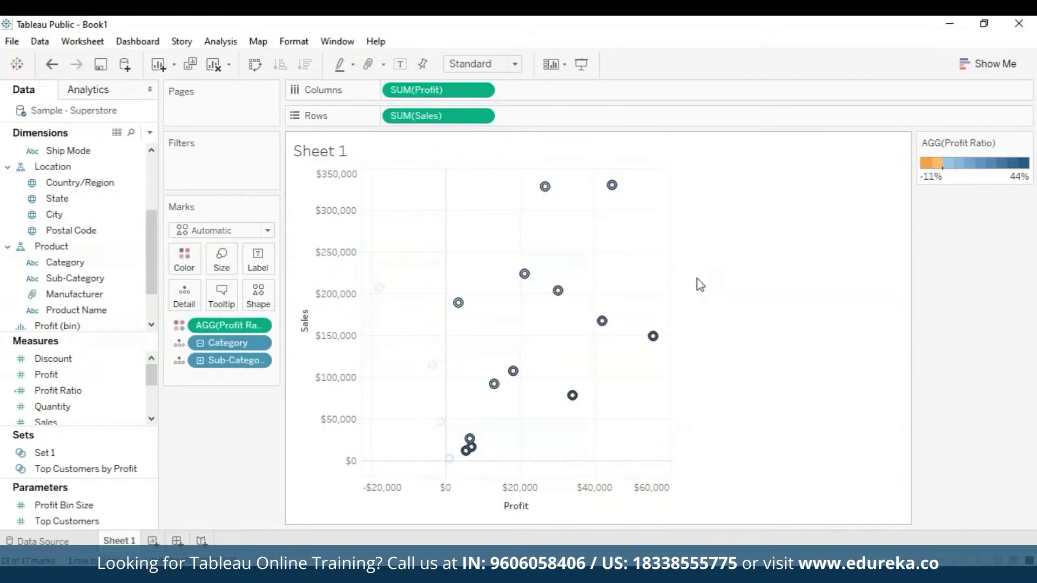
right_click(656, 339)
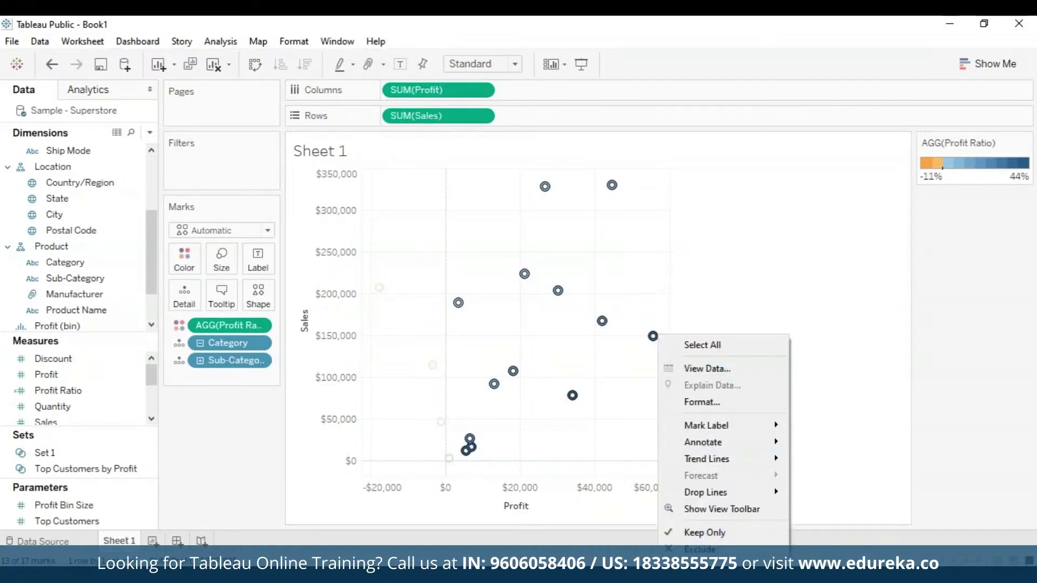
click(713, 573)
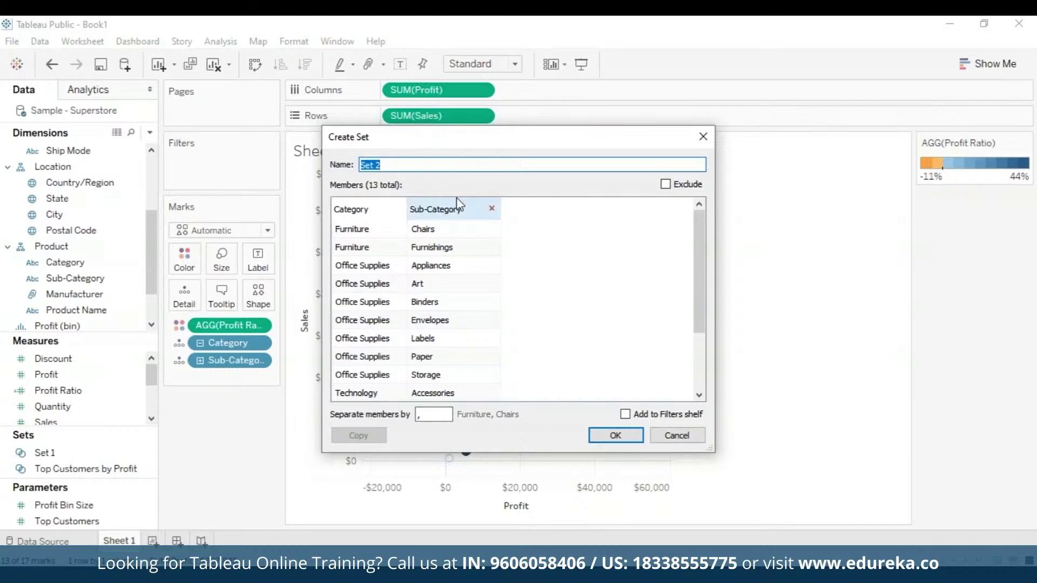
click(626, 415)
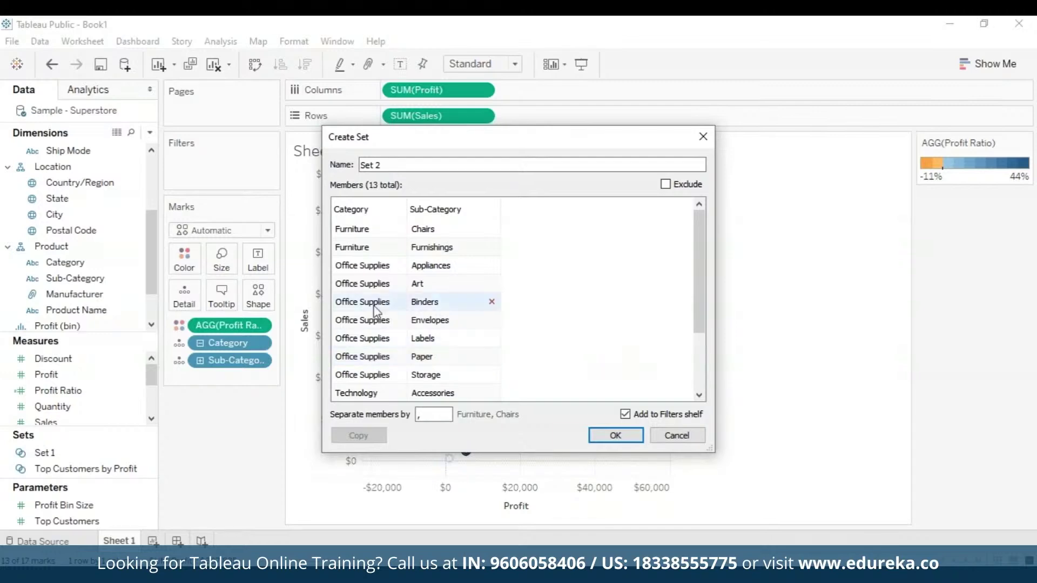
- Highlight the Furnishings and Chairs members and try the Exclude option on the new set
click(430, 263)
click(430, 248)
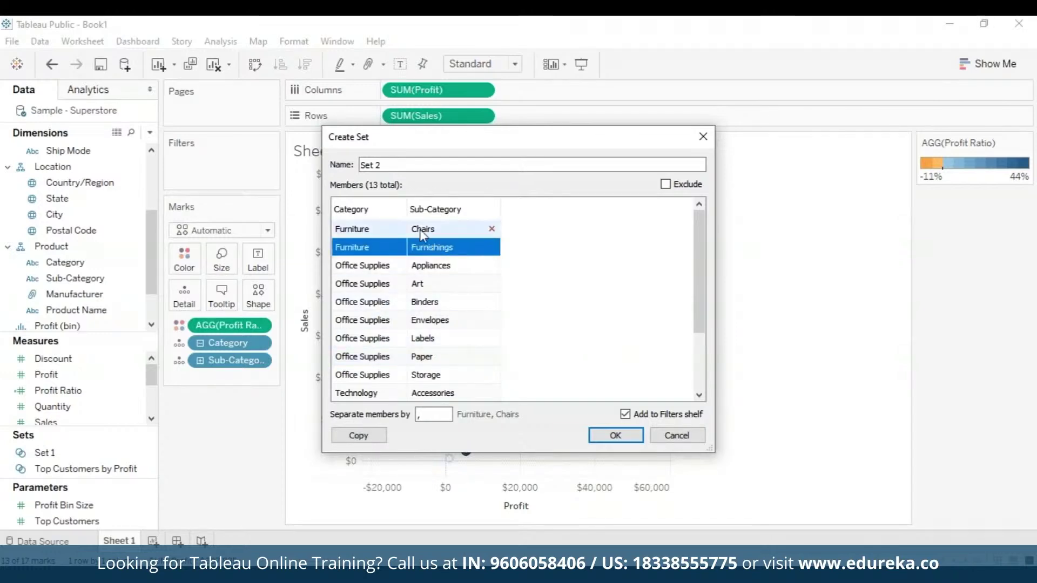
click(421, 233)
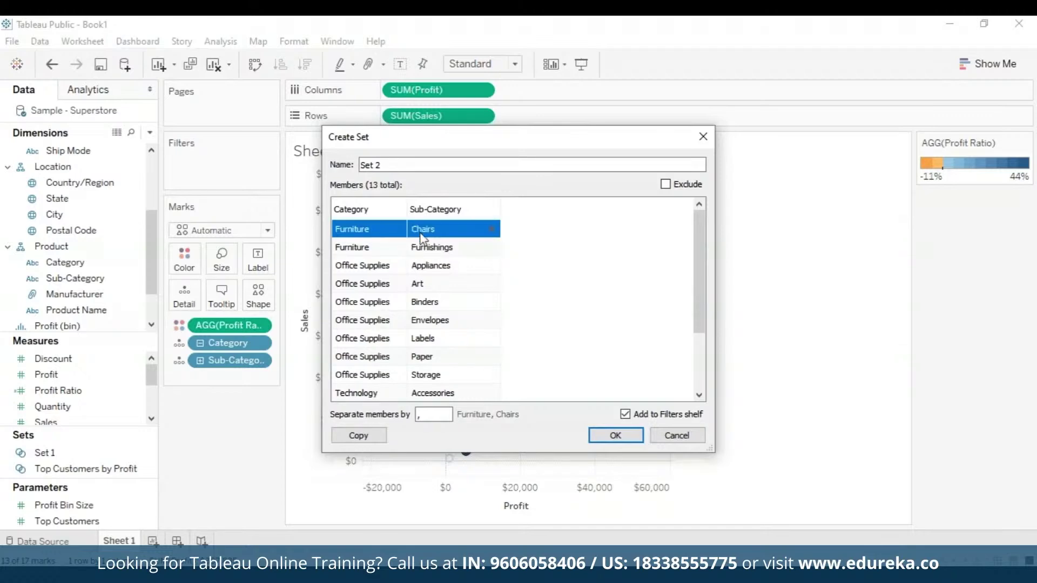
click(666, 185)
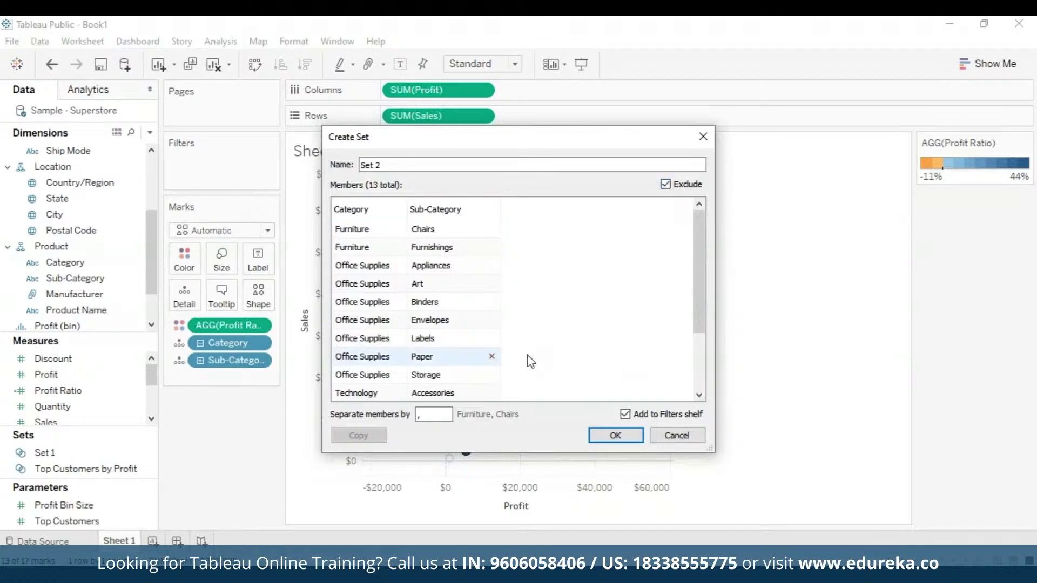
click(502, 229)
click(625, 301)
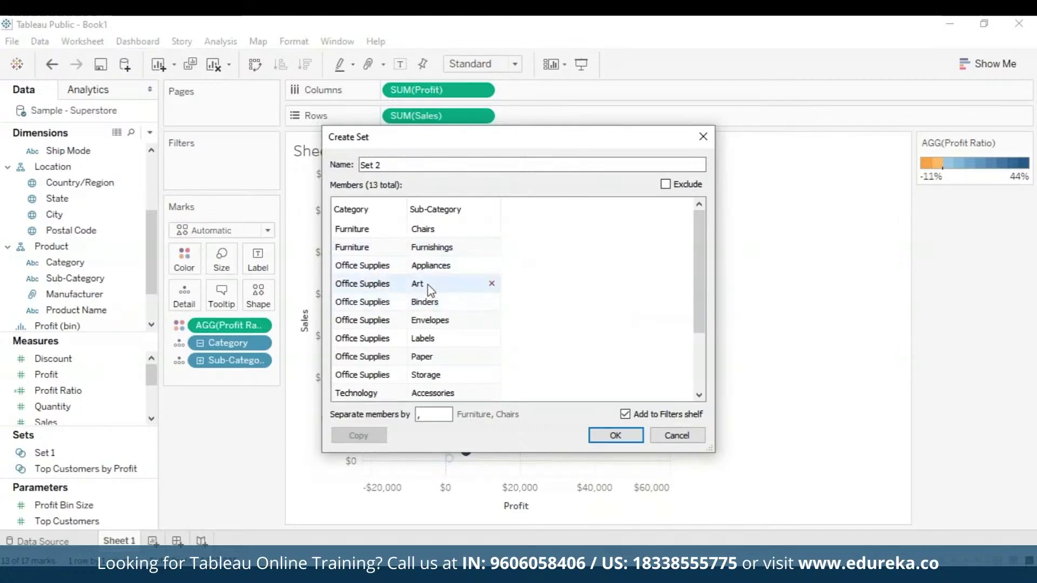
- Remove the Art, Binders and Envelopes sub-categories from the new set's members
click(491, 283)
click(491, 283)
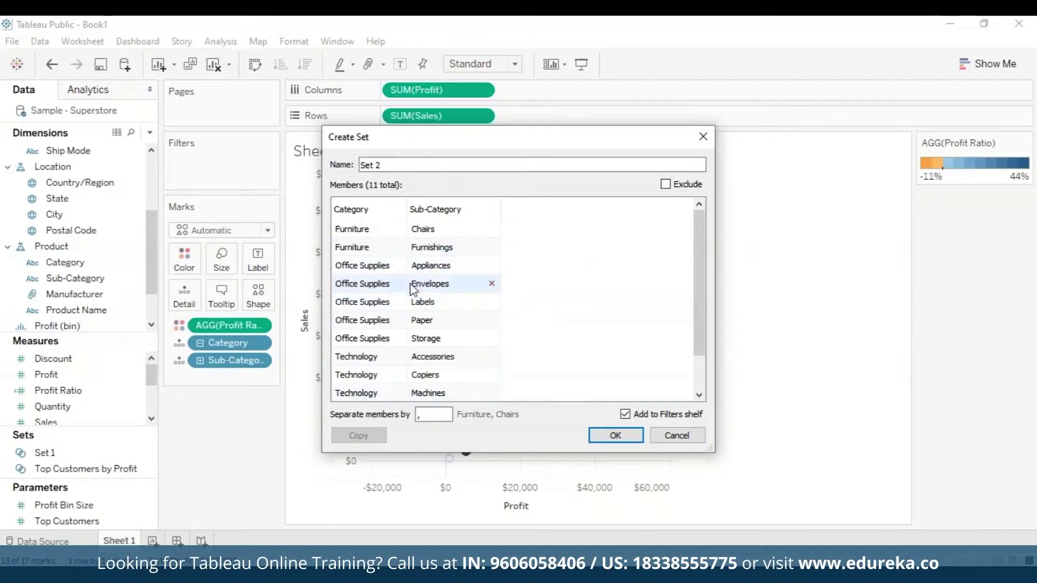
click(492, 284)
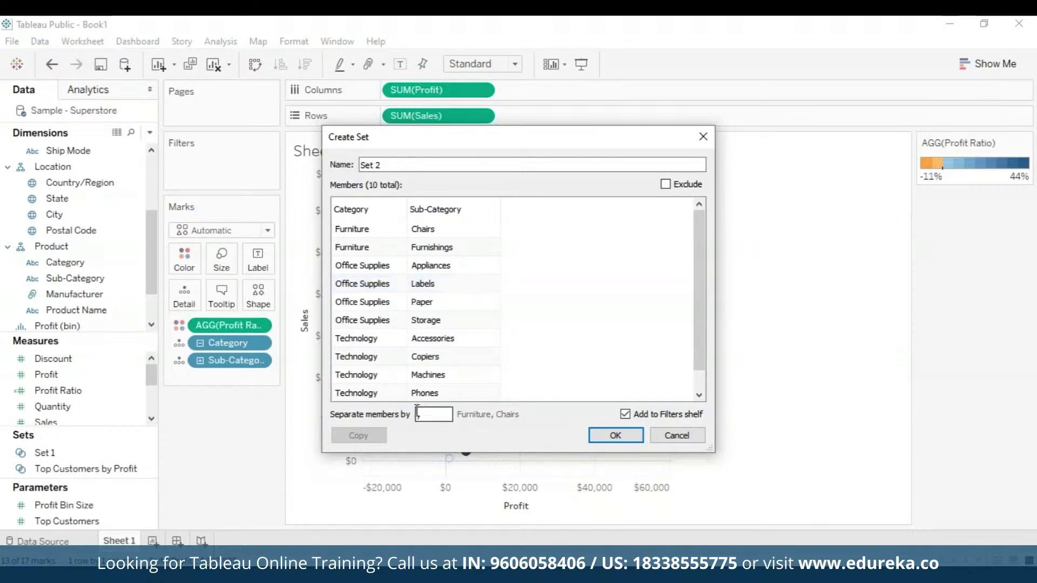
- Create Set 2 as a filter on the scatter plot and check the set options offered for the plotted marks
drag(418, 414, 446, 418)
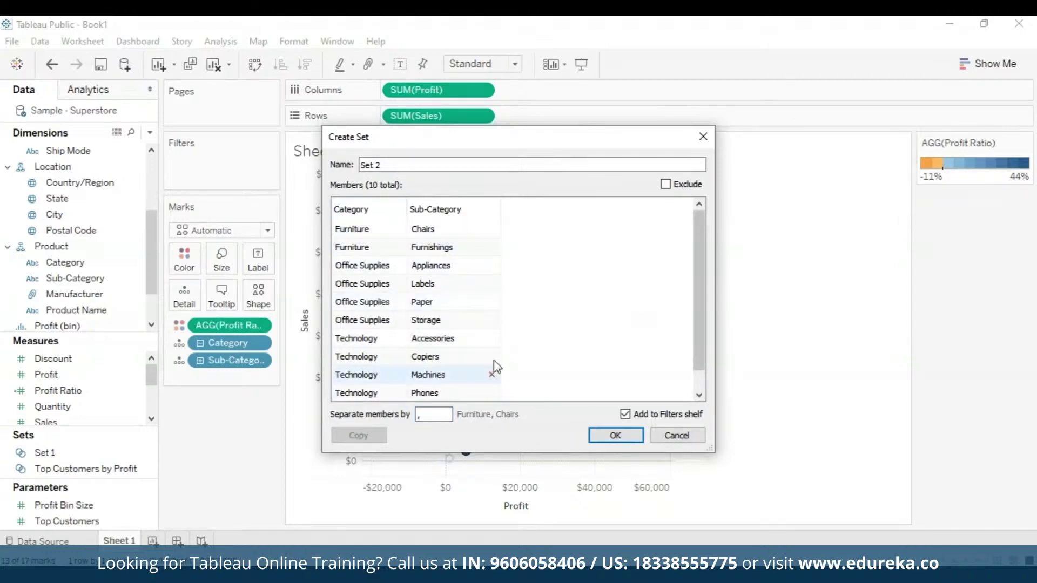
click(616, 435)
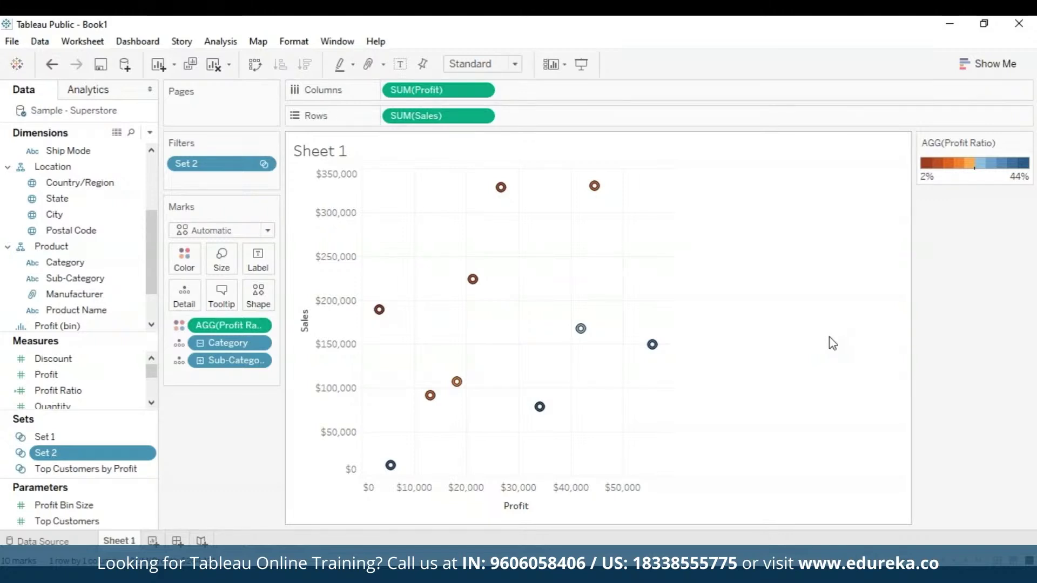
mouse_move(653, 344)
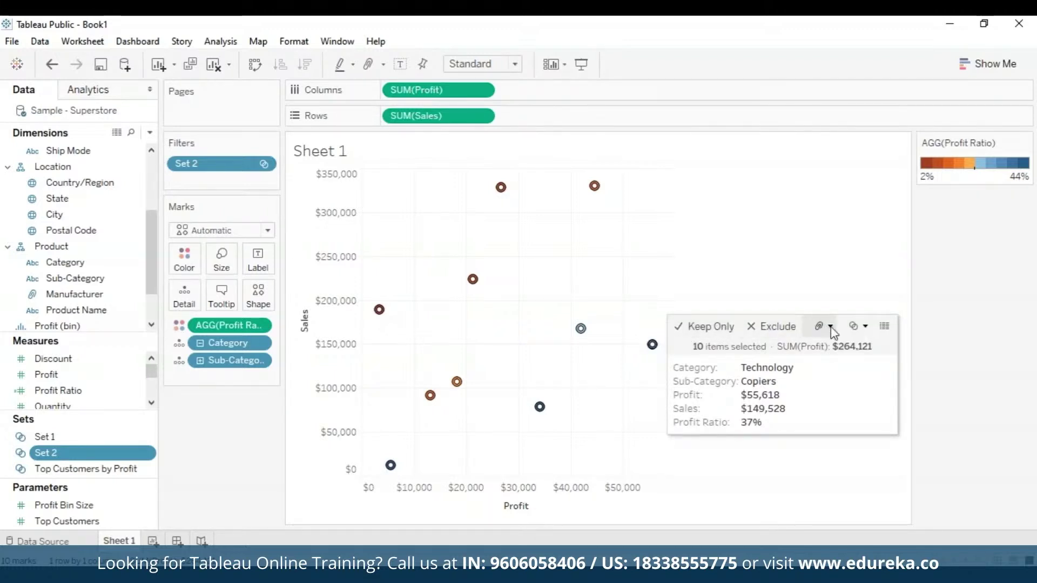
click(863, 327)
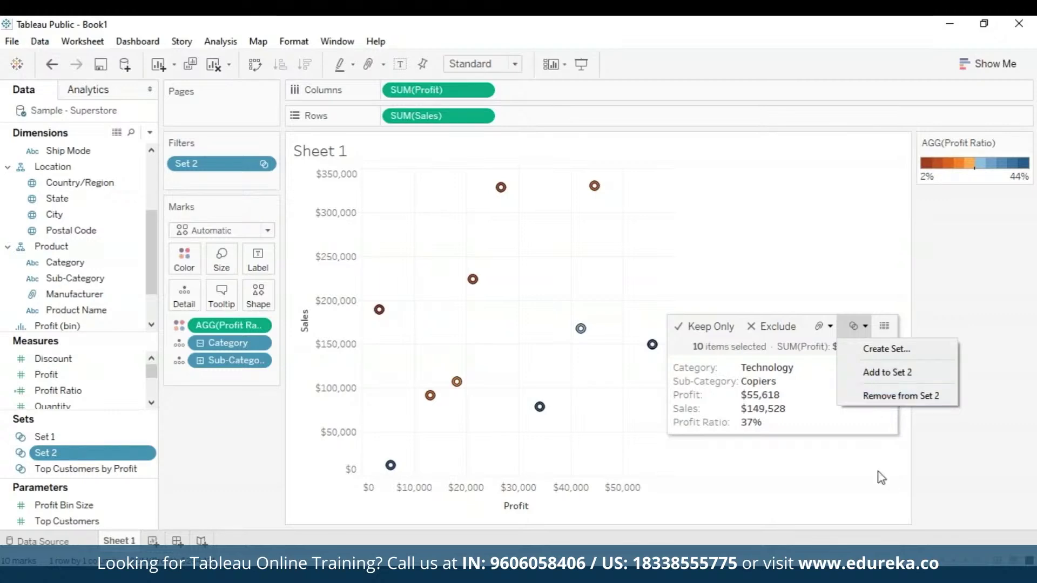
click(863, 488)
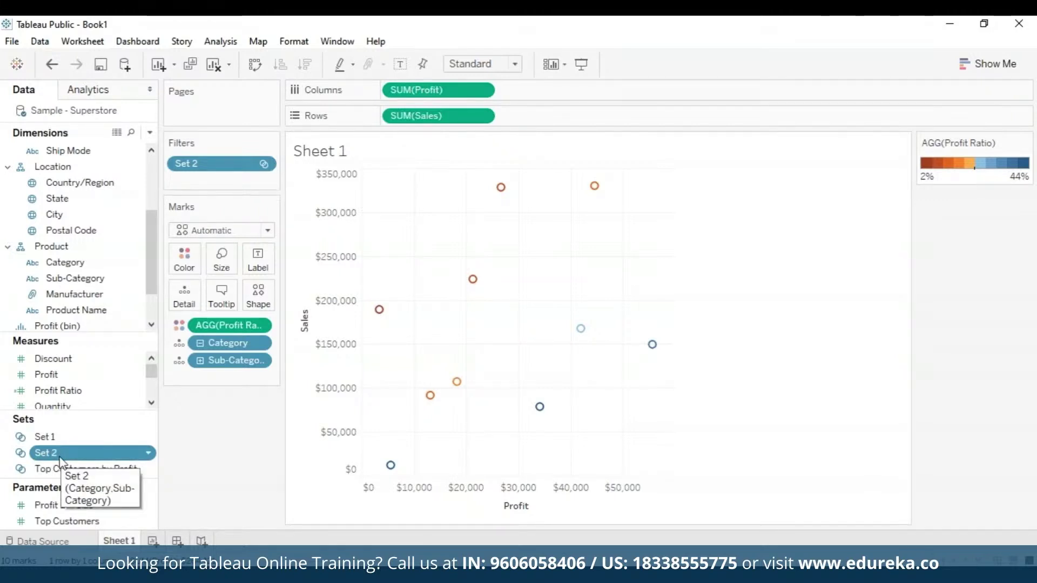
- Undo the Set 2 filtering and add Set 2 to the scatter plot to distinguish In and Out marks by shape
key(ctrl+z)
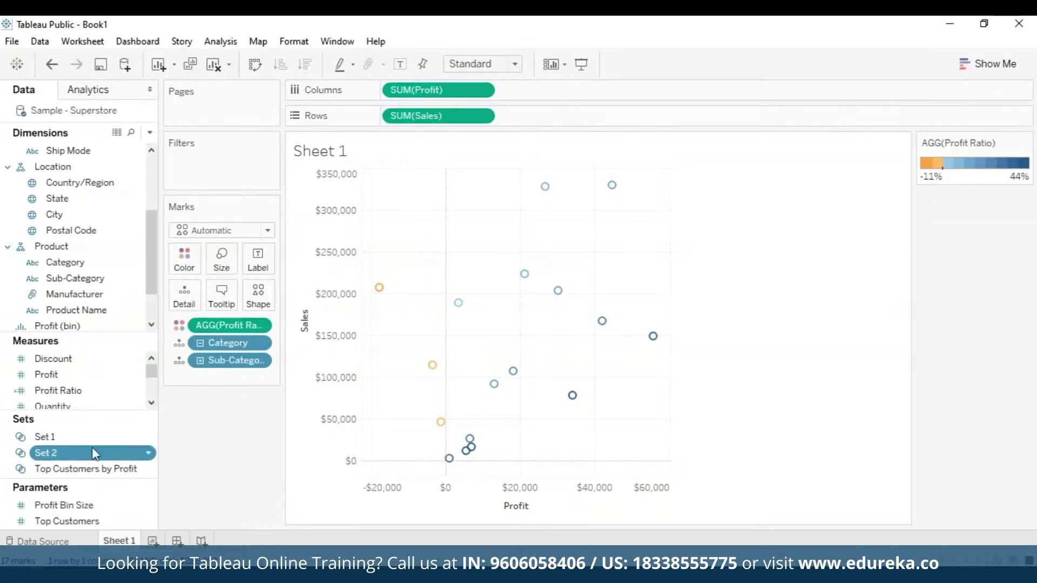
drag(98, 452, 431, 364)
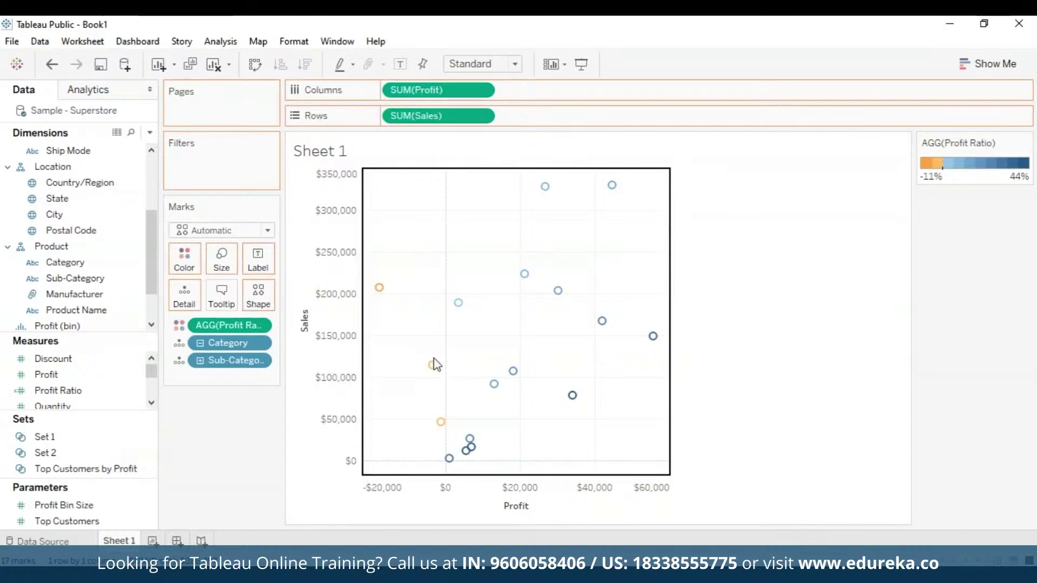
click(432, 365)
click(835, 416)
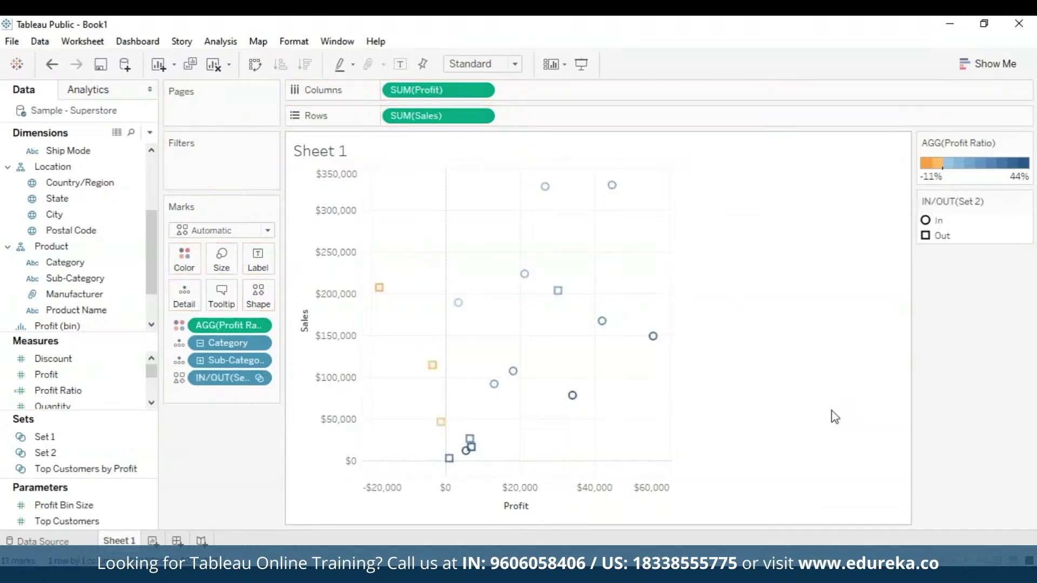
mouse_move(559, 297)
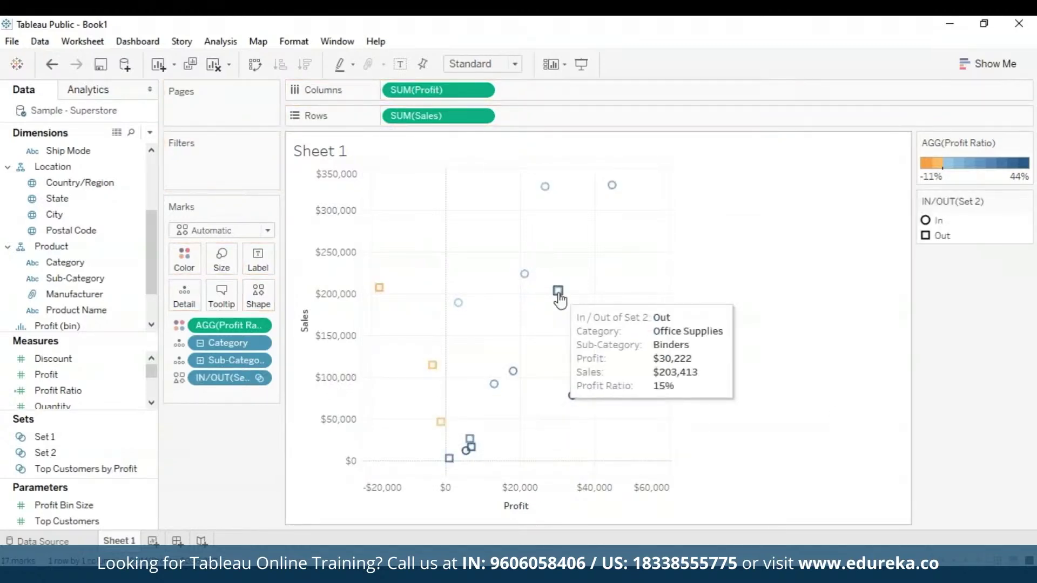
- Filter the scatter plot to the members of Set 2 and remove that filter again
drag(45, 453, 205, 163)
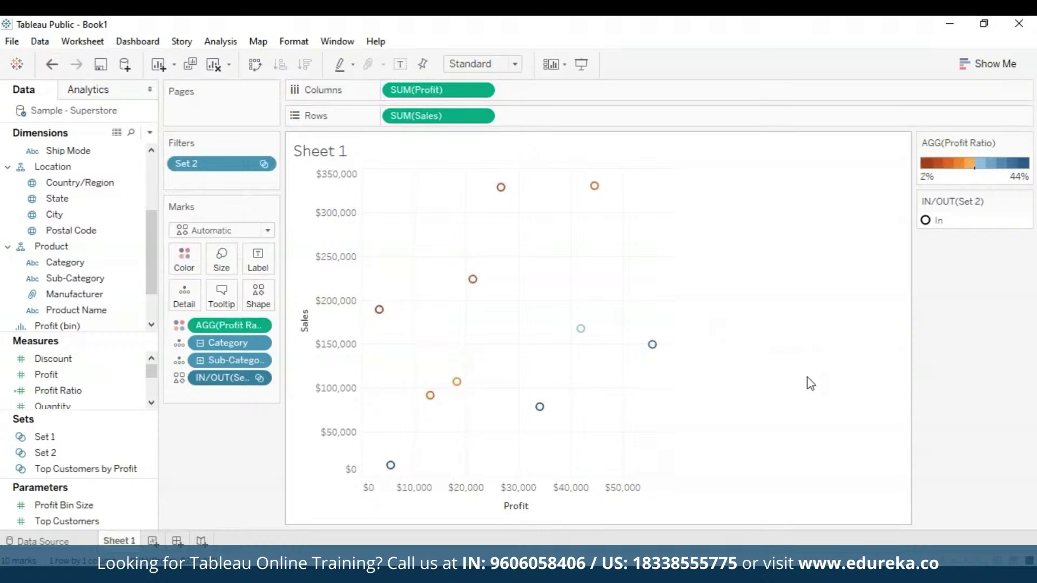
click(263, 163)
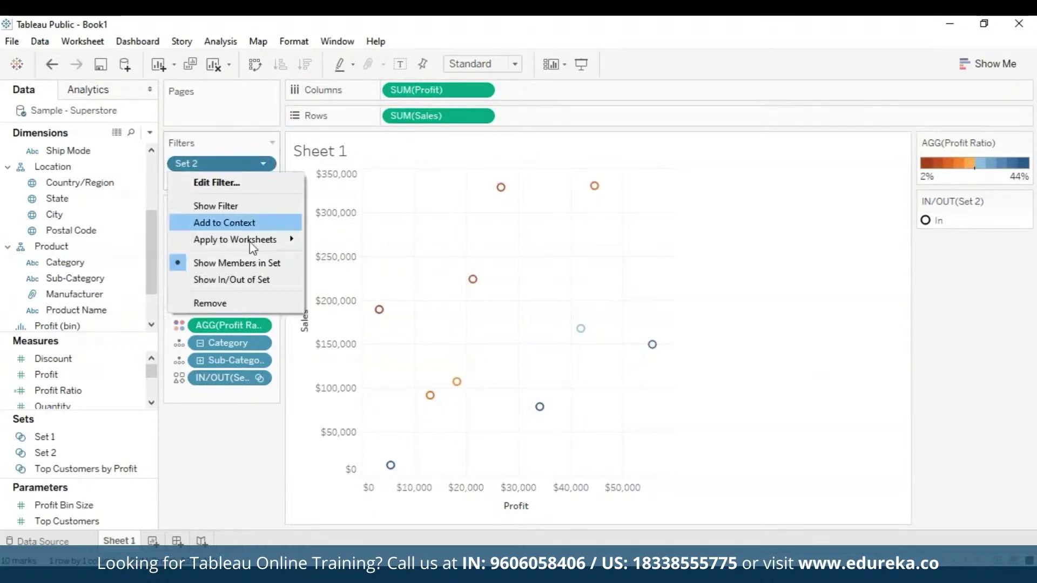
click(248, 305)
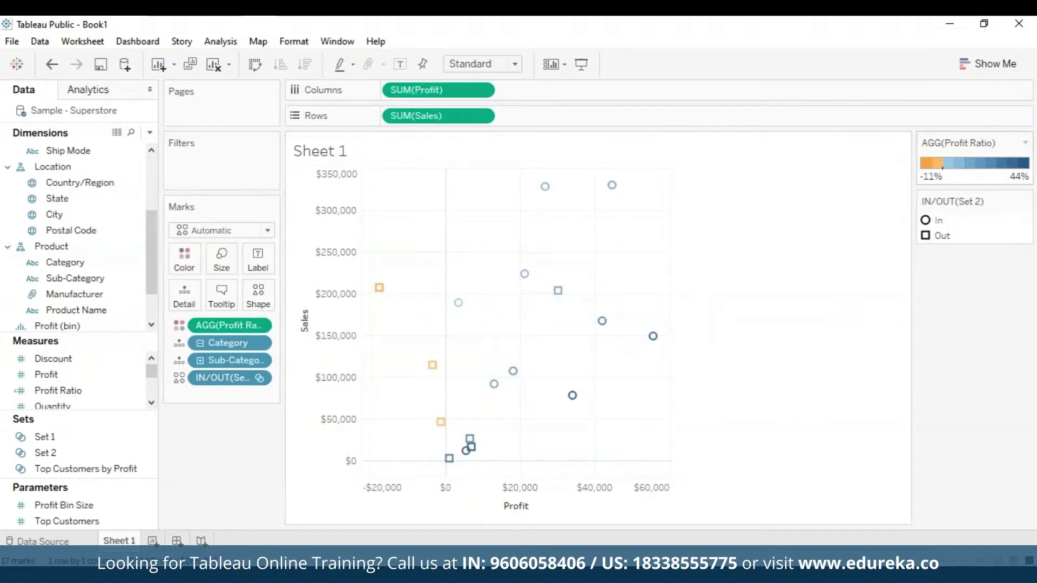
- Keep only the In marks of Set 2 and remove the resulting In/Out filter
mouse_move(927, 221)
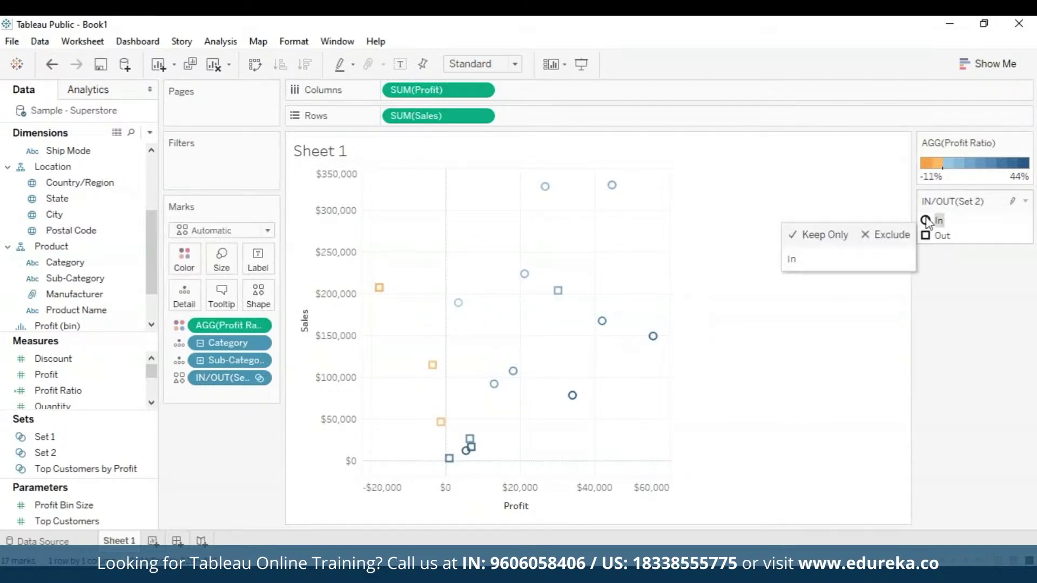
click(810, 235)
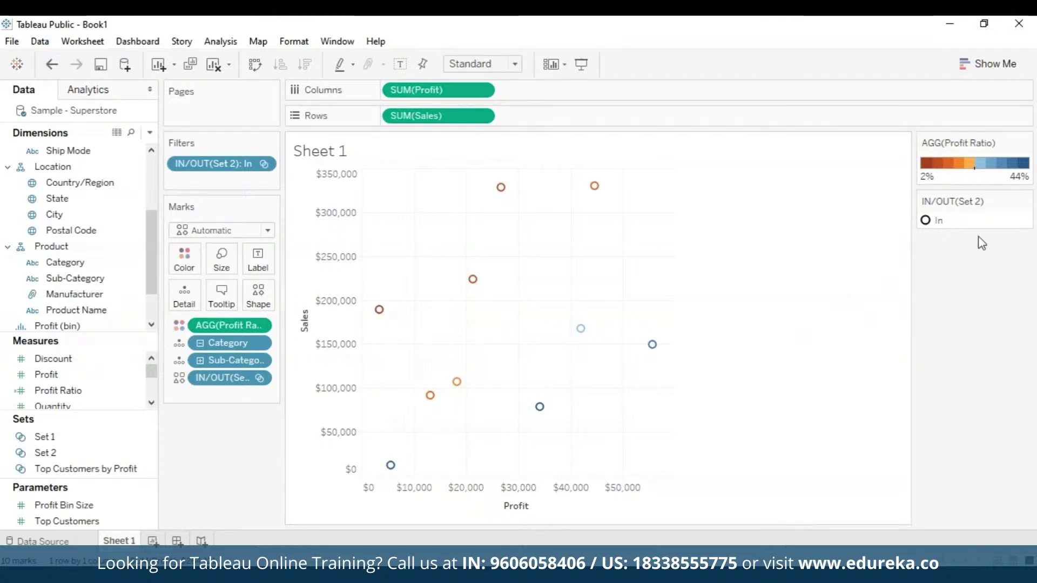
click(264, 163)
click(241, 360)
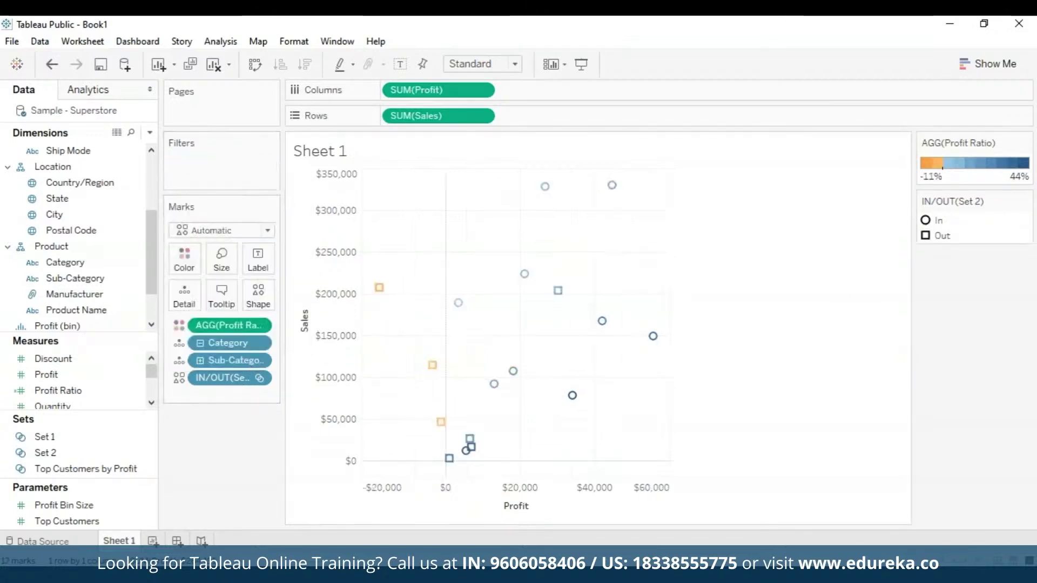
- Keep only the Out marks of Set 2 and remove the resulting In/Out filter
mouse_move(927, 235)
click(802, 254)
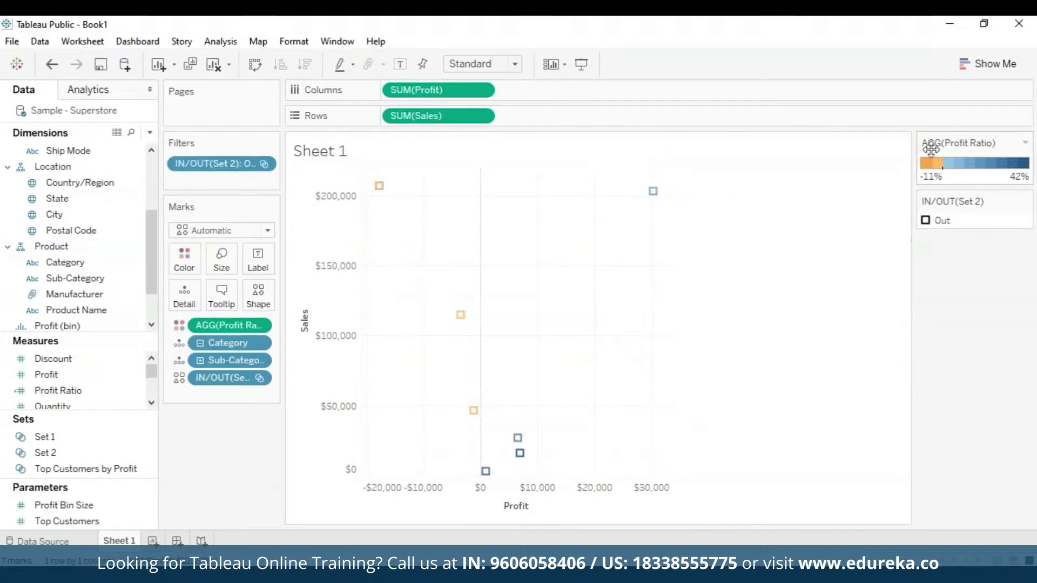
click(263, 163)
click(233, 352)
double_click(236, 359)
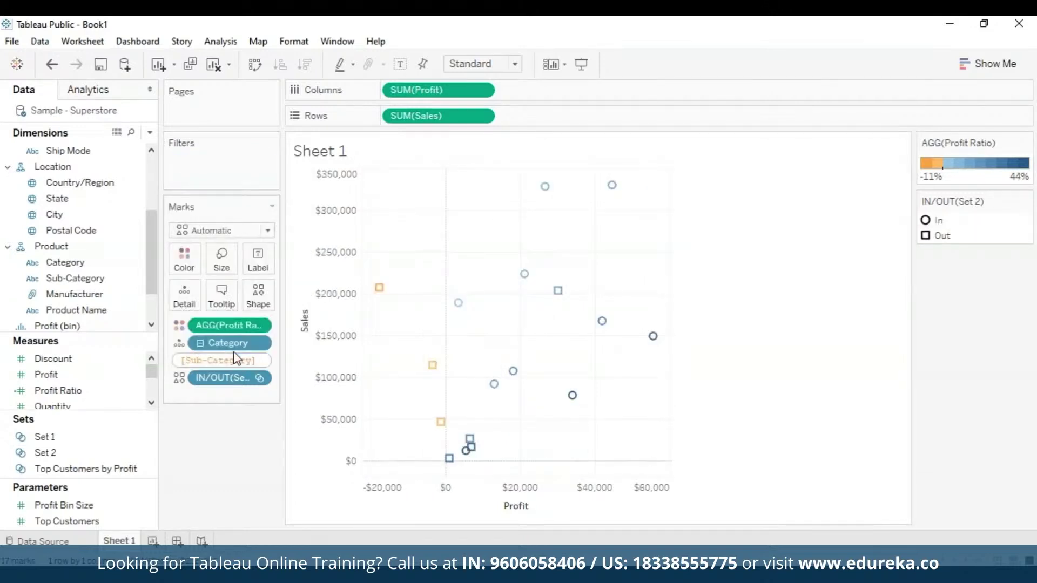
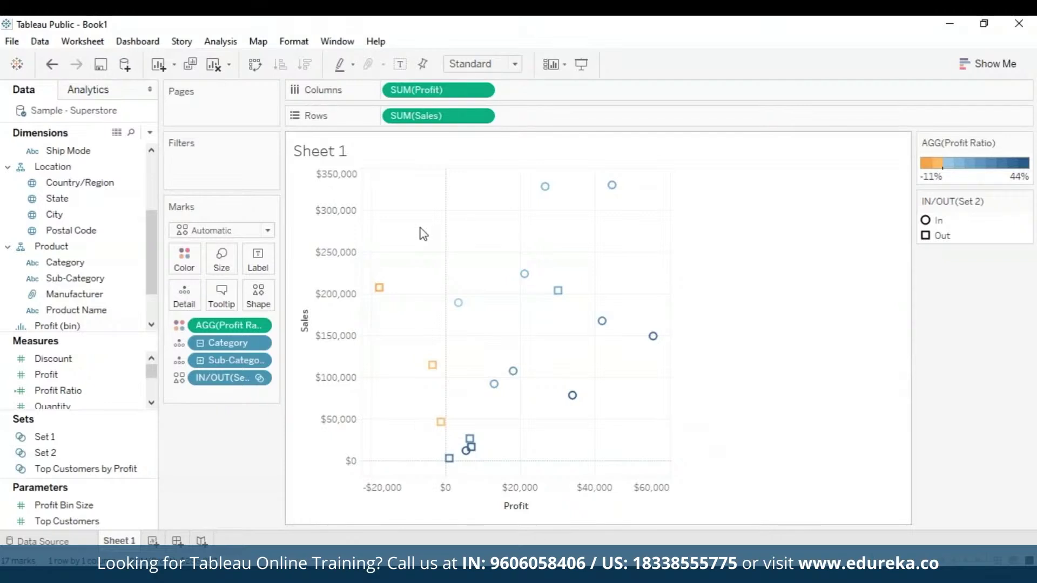
- Add a Change Set Values action to the worksheet and name it Set Action Demo
click(84, 47)
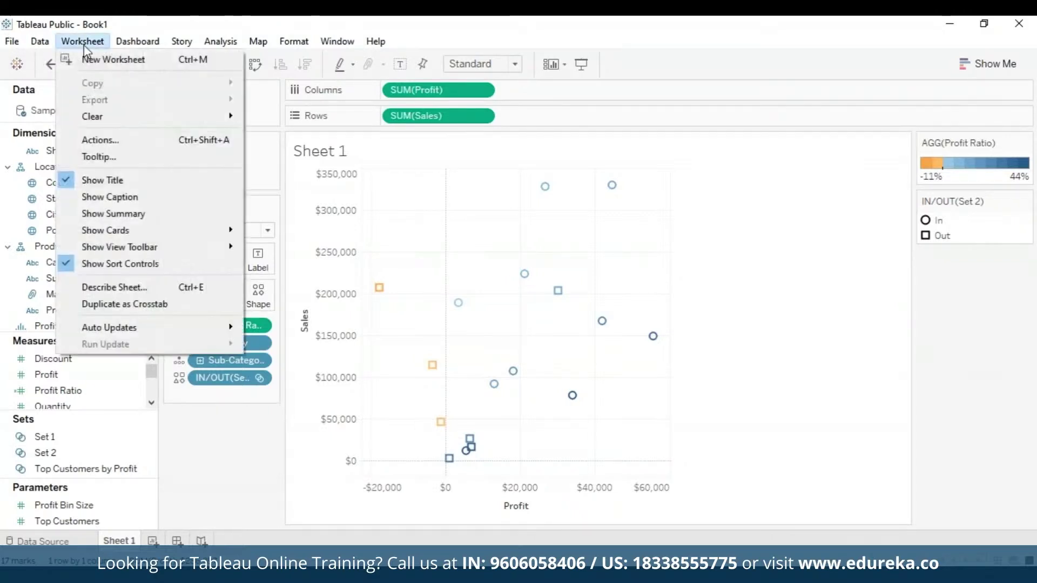
click(125, 141)
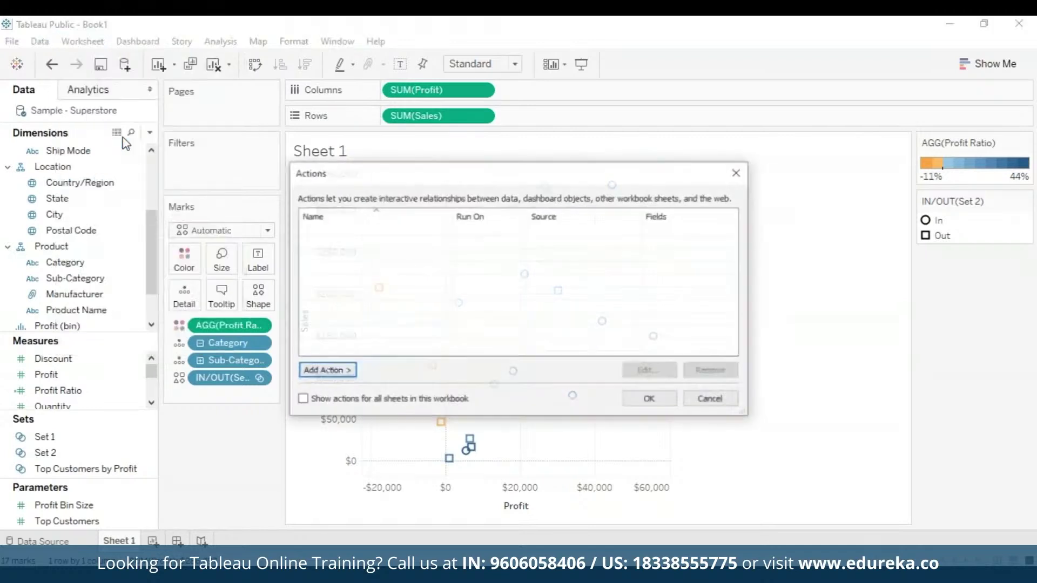
click(348, 372)
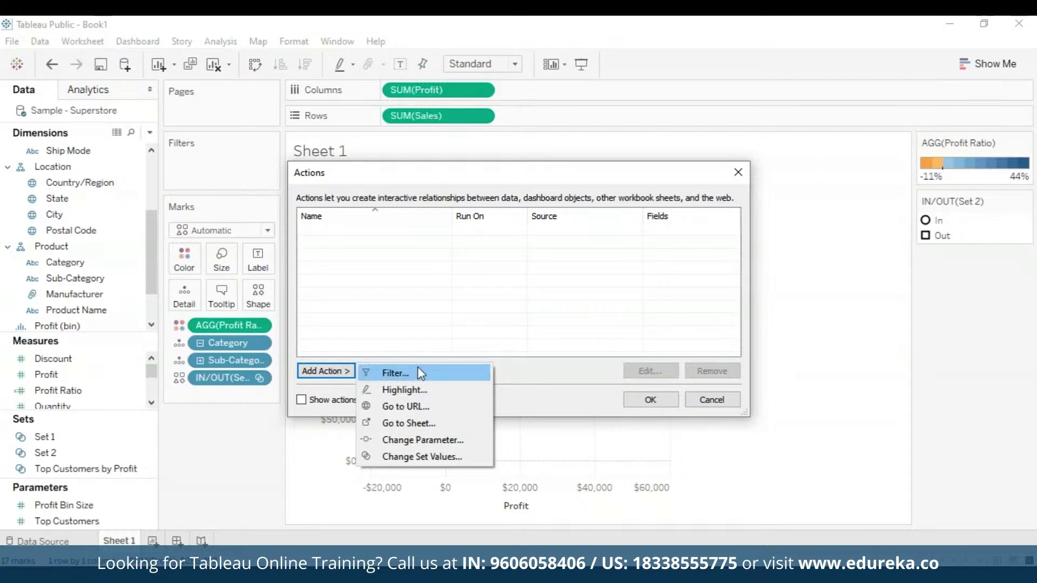
click(458, 457)
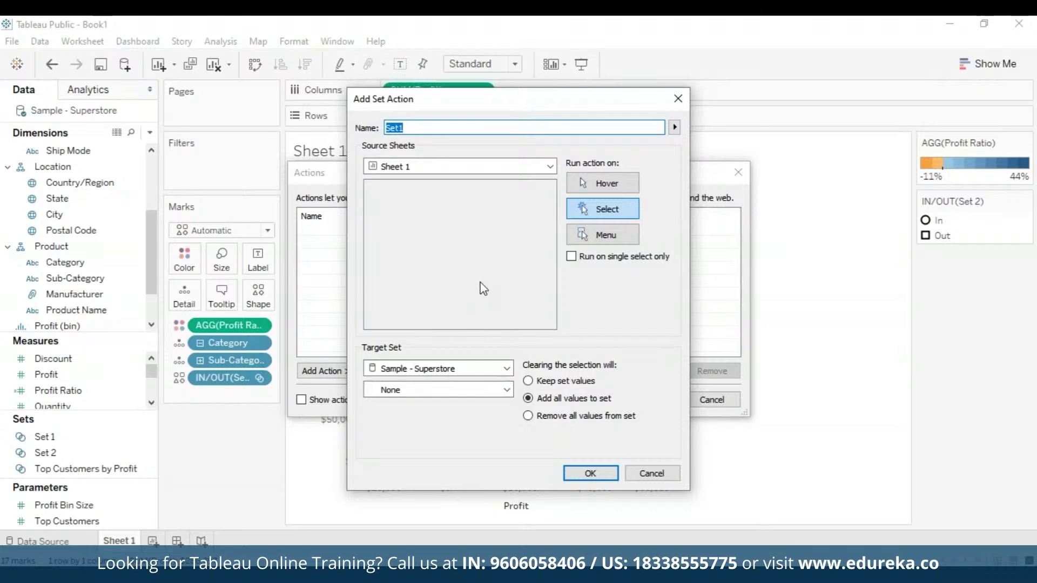
text(Set Action )
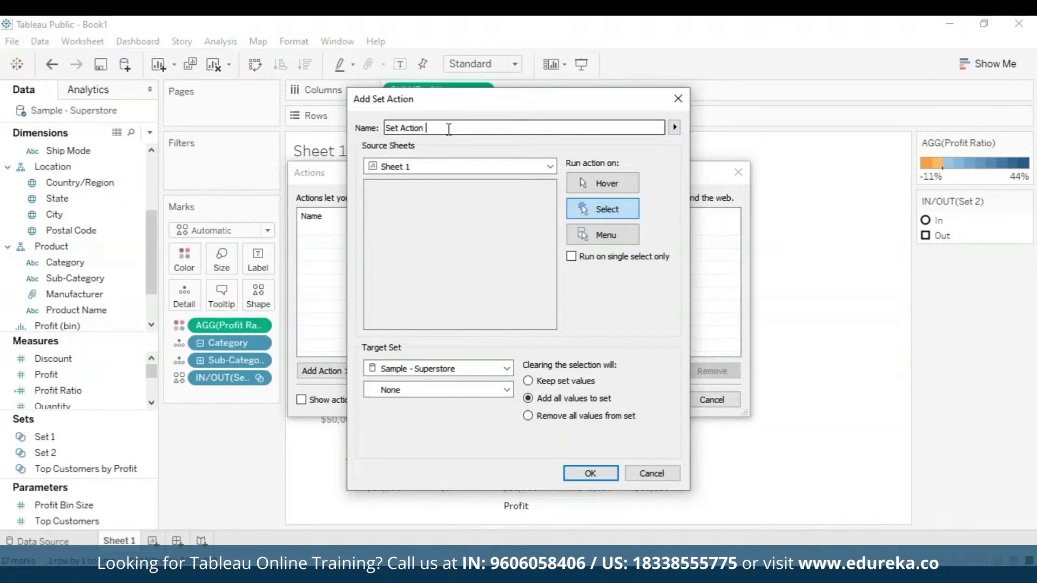
text(Demo)
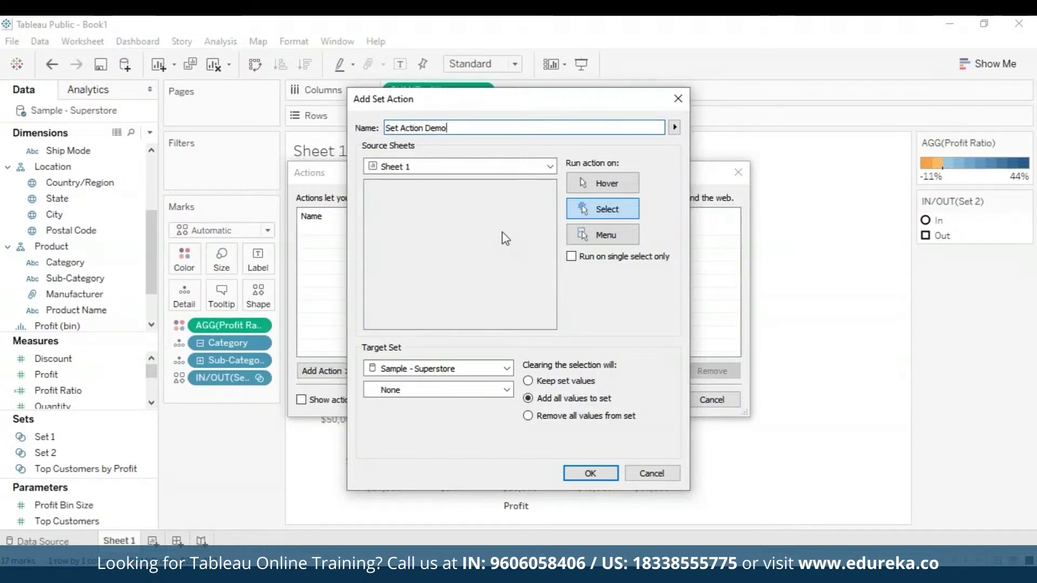
- Set the source sheets of the set action to the Sample - Superstore data source
click(478, 169)
click(477, 169)
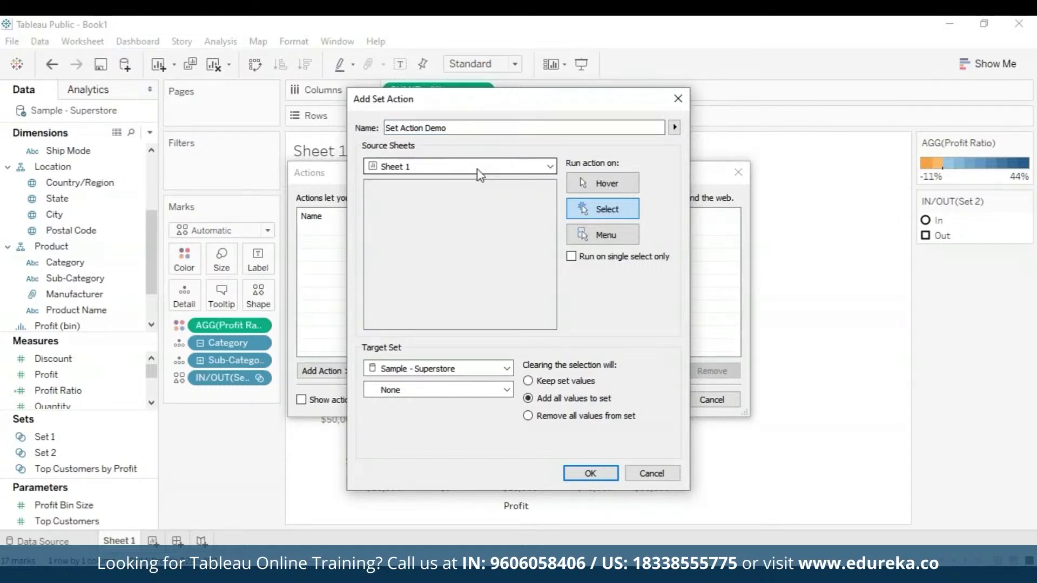
click(480, 172)
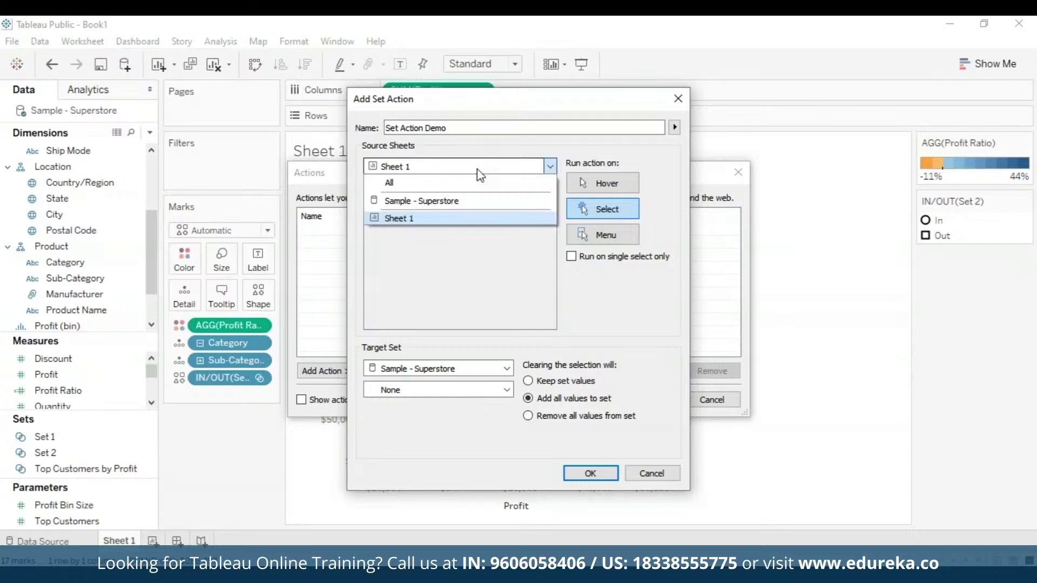
click(481, 201)
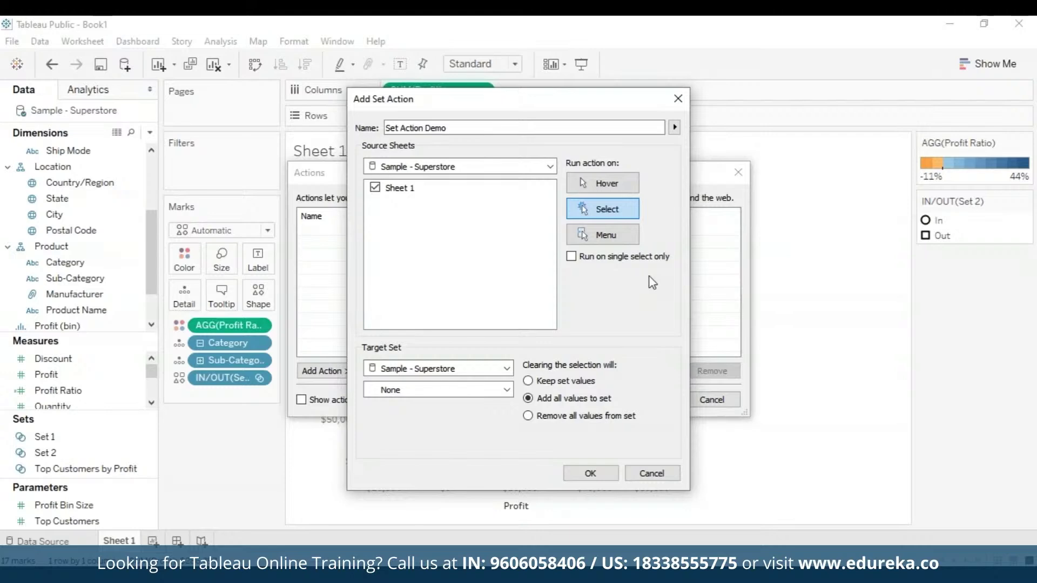
- Target Set 1 from Sample - Superstore, keep set values when the selection is cleared, and save the set action
click(508, 370)
click(508, 369)
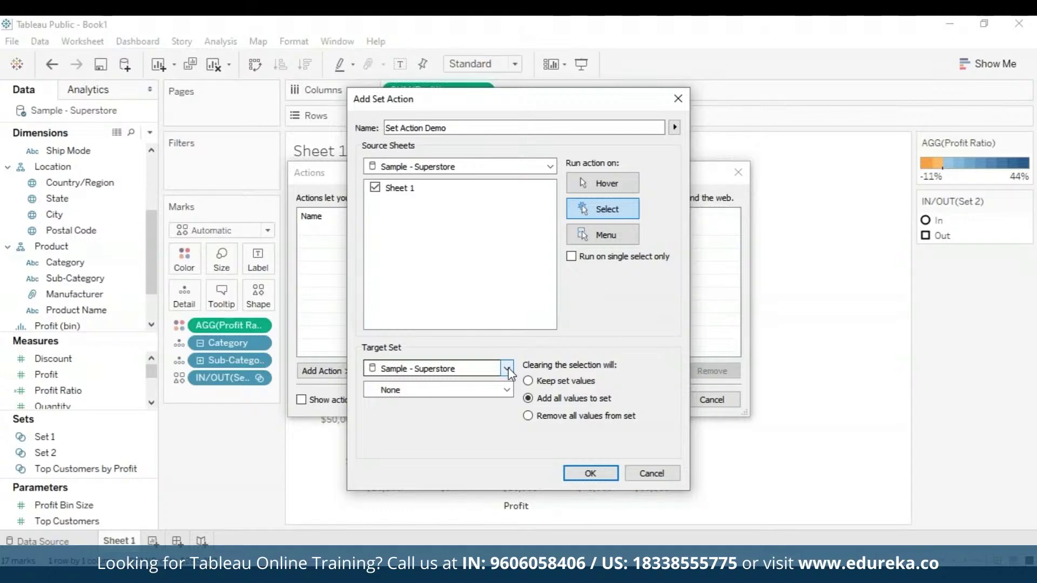
click(507, 390)
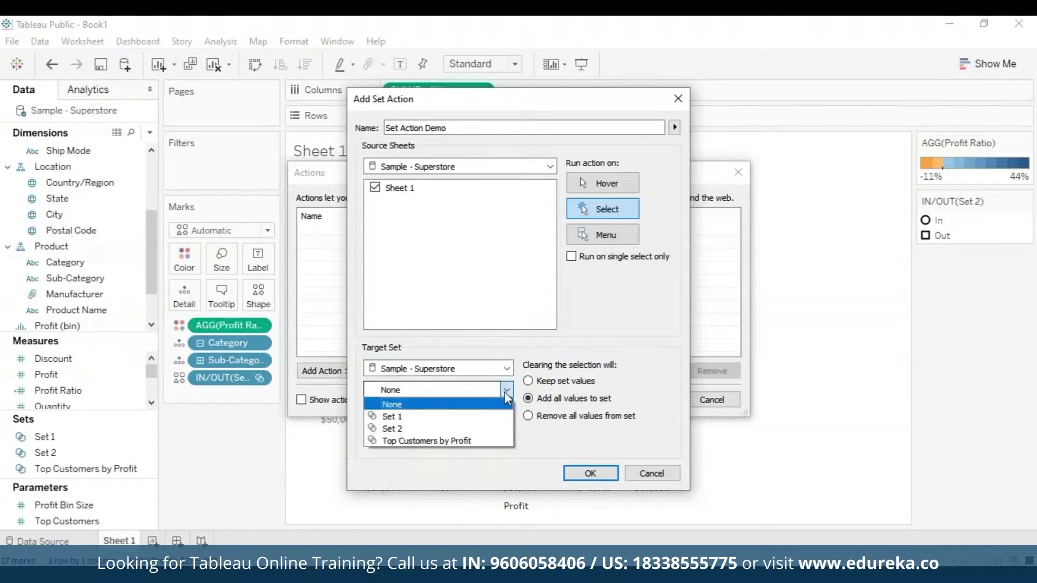
click(483, 417)
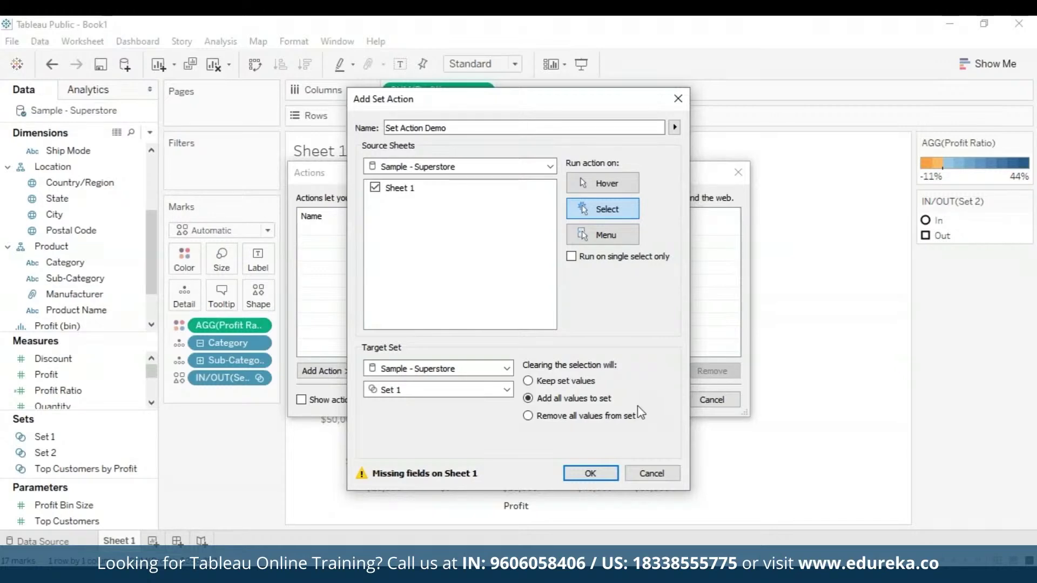
click(529, 381)
click(600, 478)
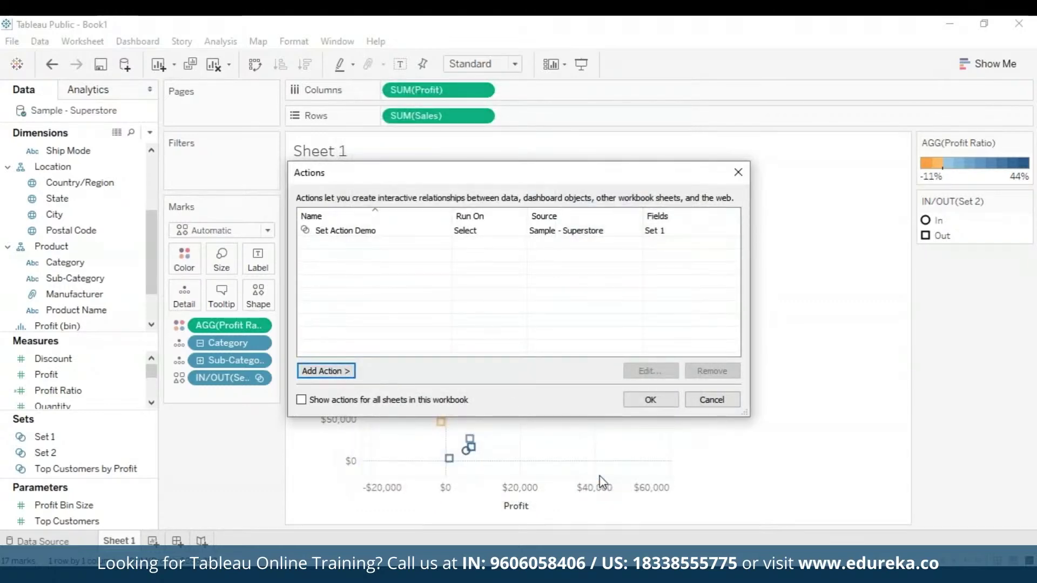
- Show actions for all sheets in the workbook and confirm the list of actions
click(301, 399)
click(650, 400)
mouse_move(653, 350)
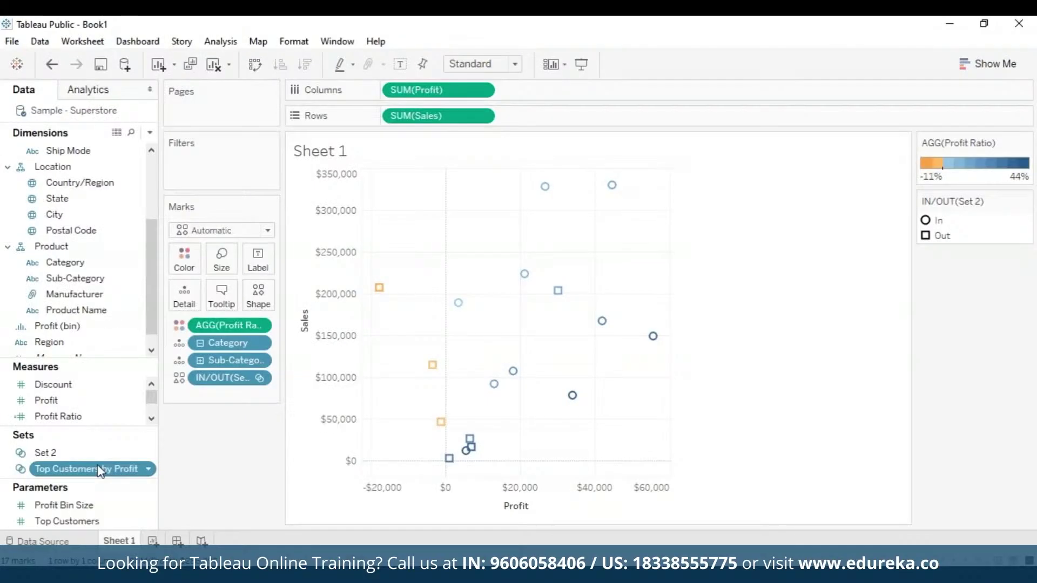
- Duplicate the Top Customers by Profit set
click(46, 453)
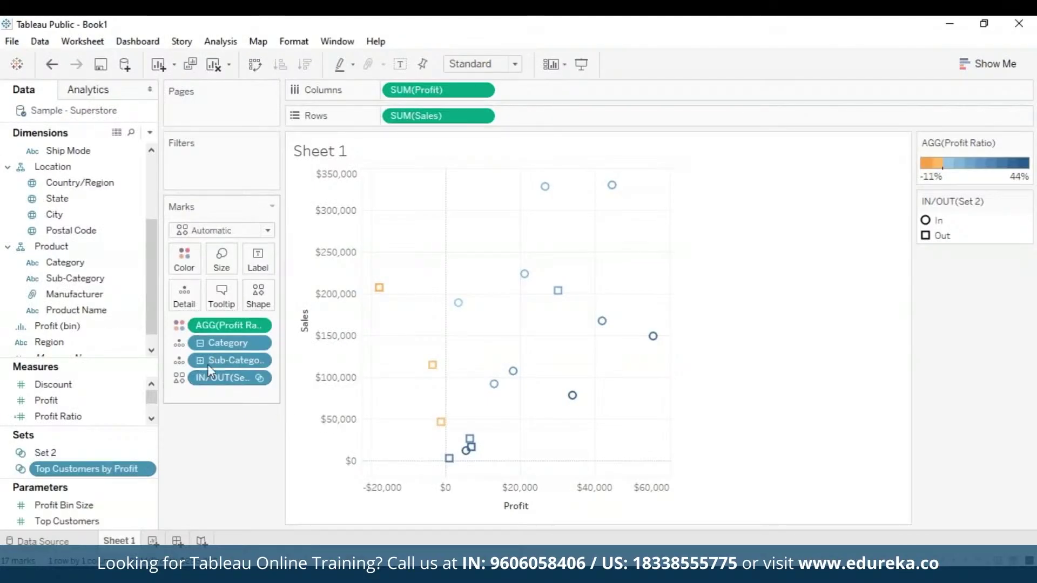
click(150, 470)
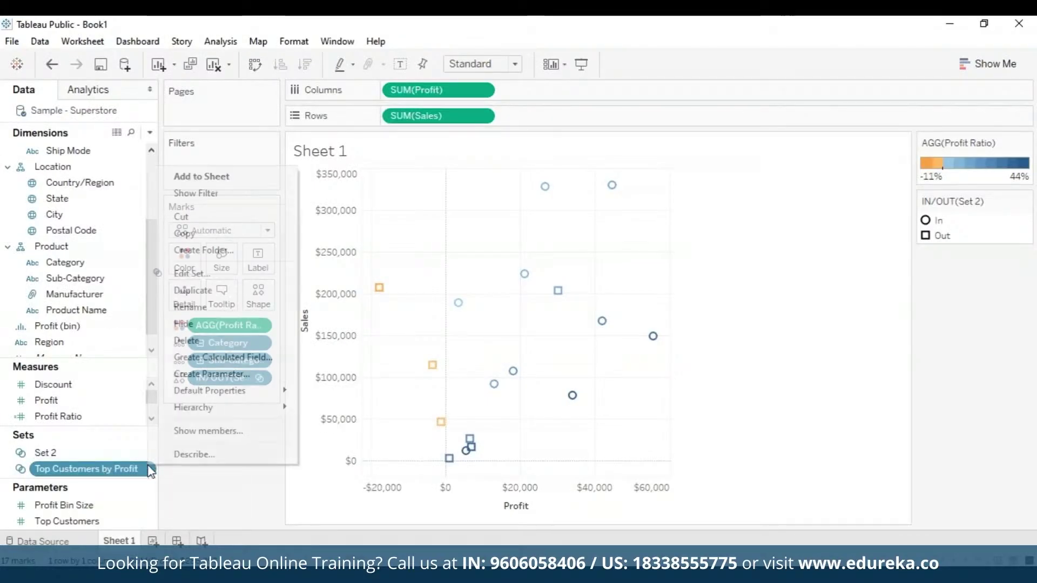
click(229, 296)
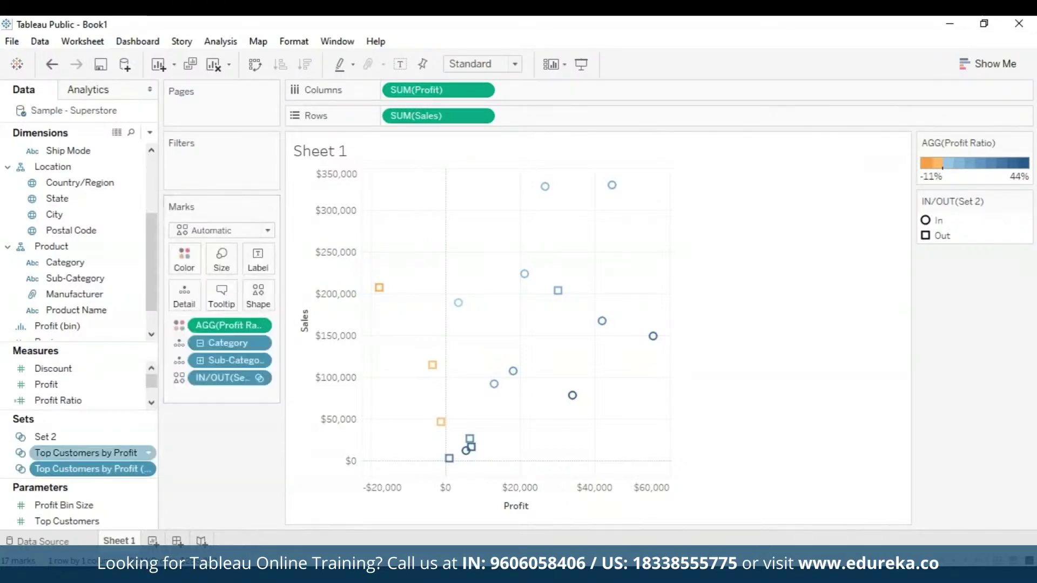
- Open the duplicated customer set for editing and remove the "(copy)" suffix from its name
click(150, 470)
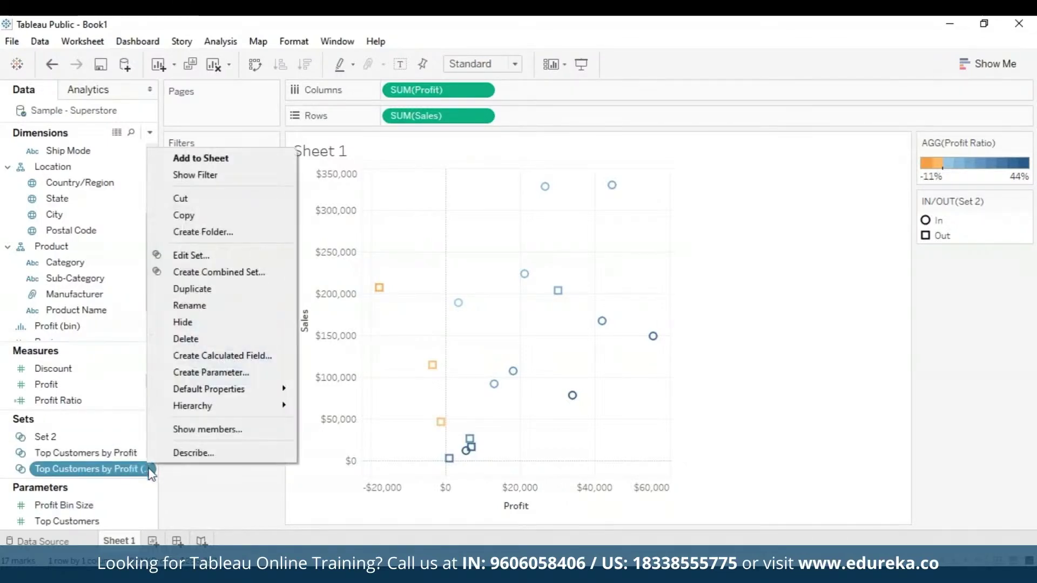
click(254, 255)
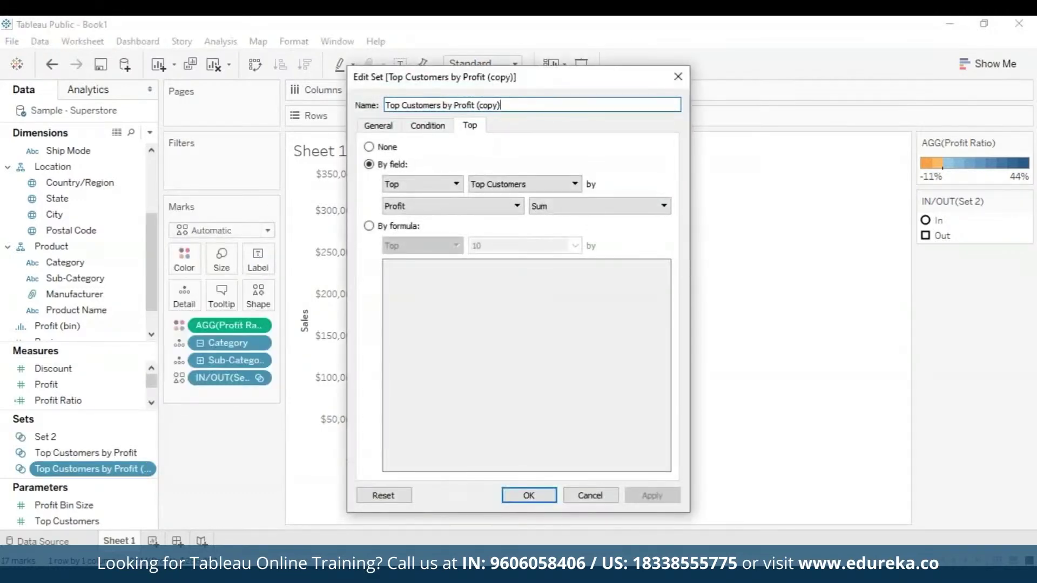
key(BackSpace)
key(BackSpace)
key(BackSpace)
key(BackSpace)
key(BackSpace)
key(BackSpace)
key(BackSpace)
- Base the duplicate on the Top Customers parameter by sum of Profit, check its general and condition settings, and save it as Top Customers by Profit 2
click(575, 184)
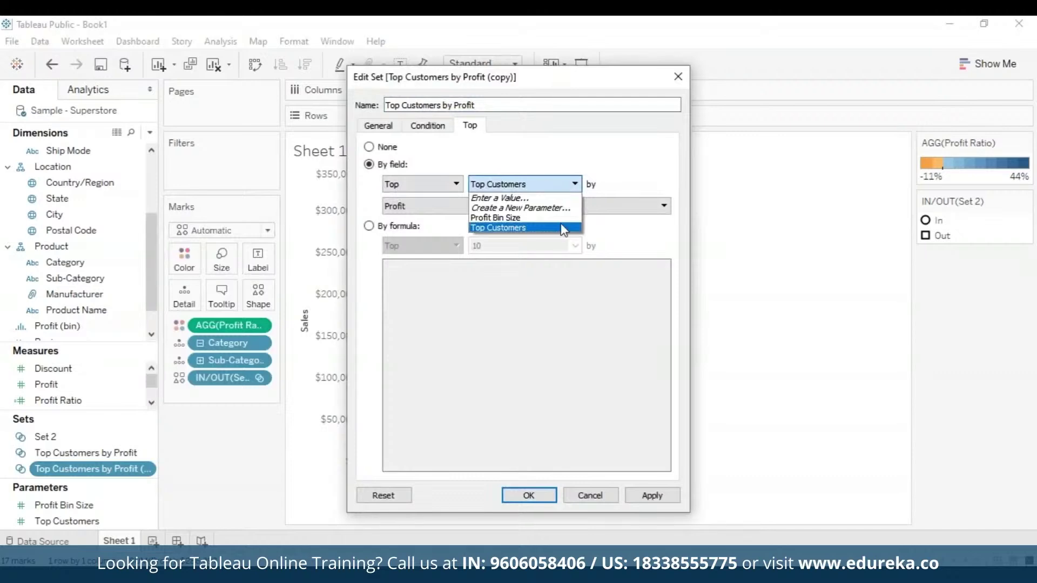
click(563, 224)
click(517, 206)
scroll(486, 357, down, 1)
click(486, 356)
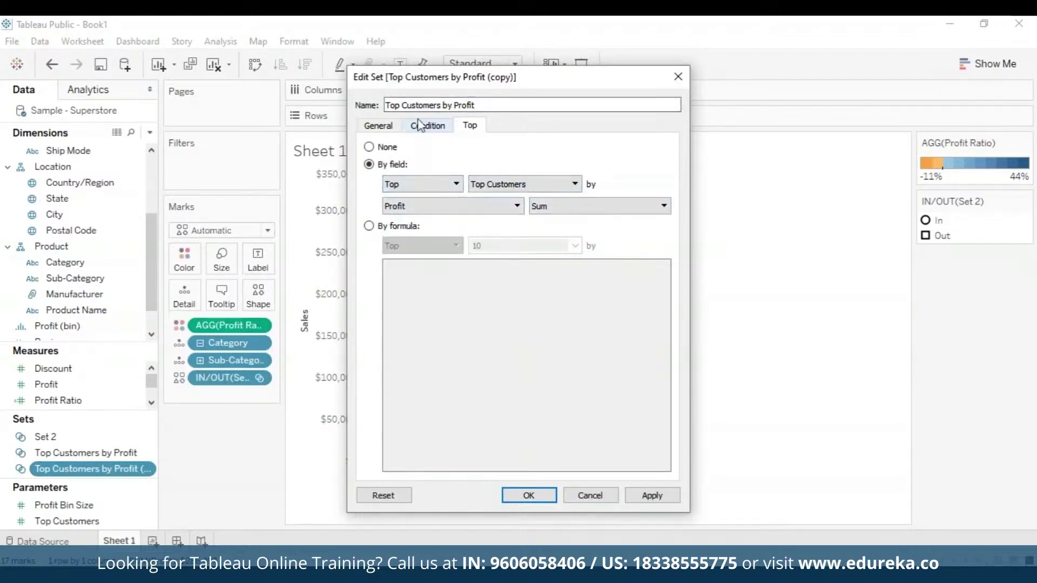
click(378, 126)
click(428, 125)
click(554, 496)
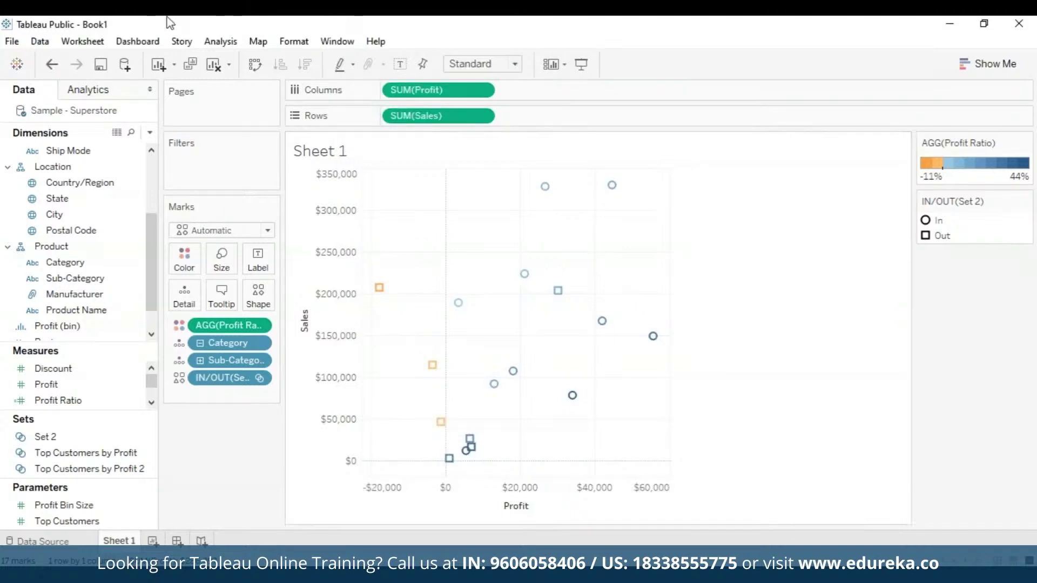
- Start a combined set from Top Customers by Profit and Top Customers by Profit 2, and name it Combined Set
click(45, 436)
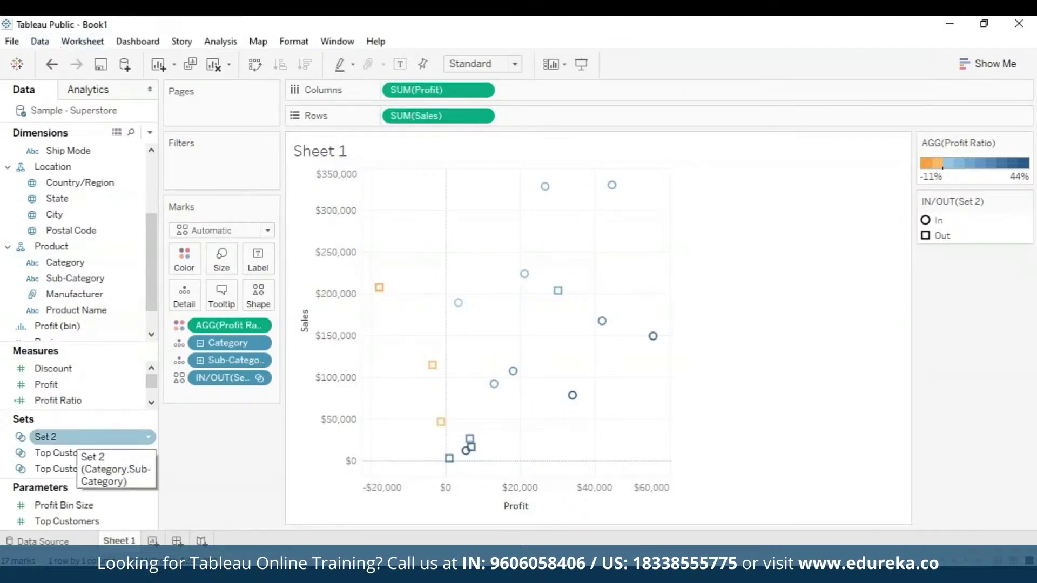
click(78, 453)
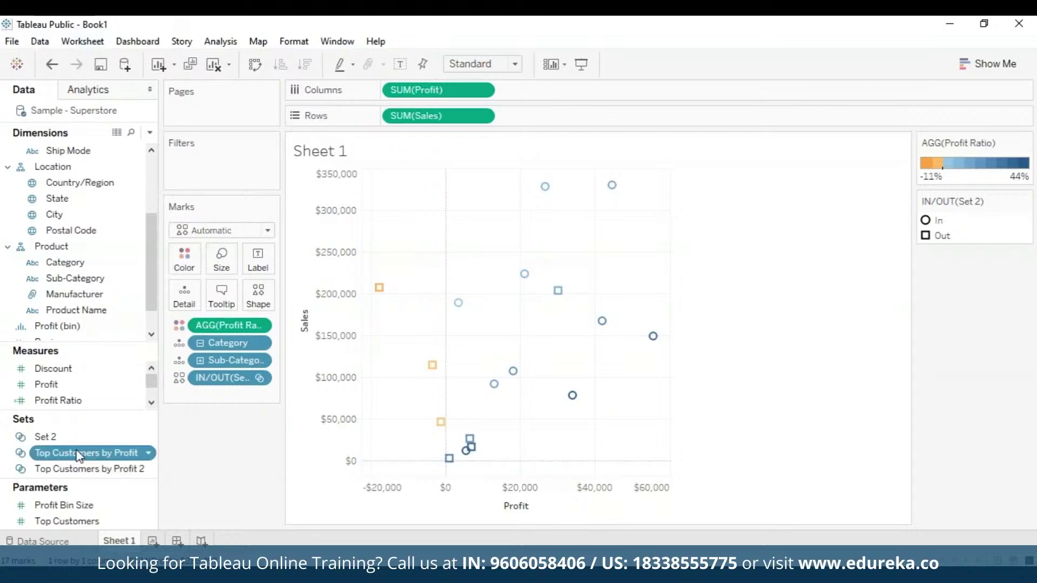
ctrl+click(82, 469)
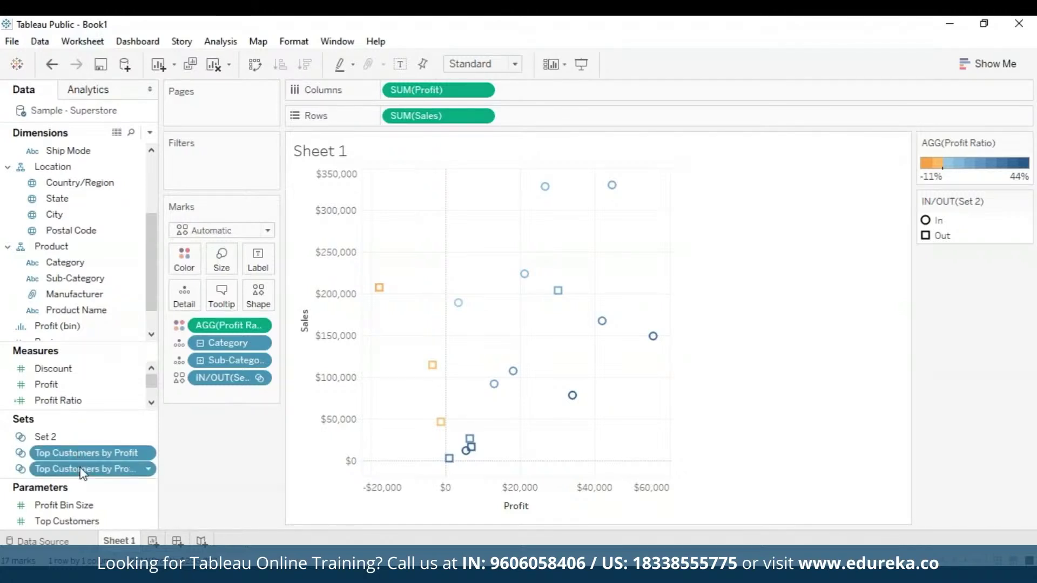
click(151, 470)
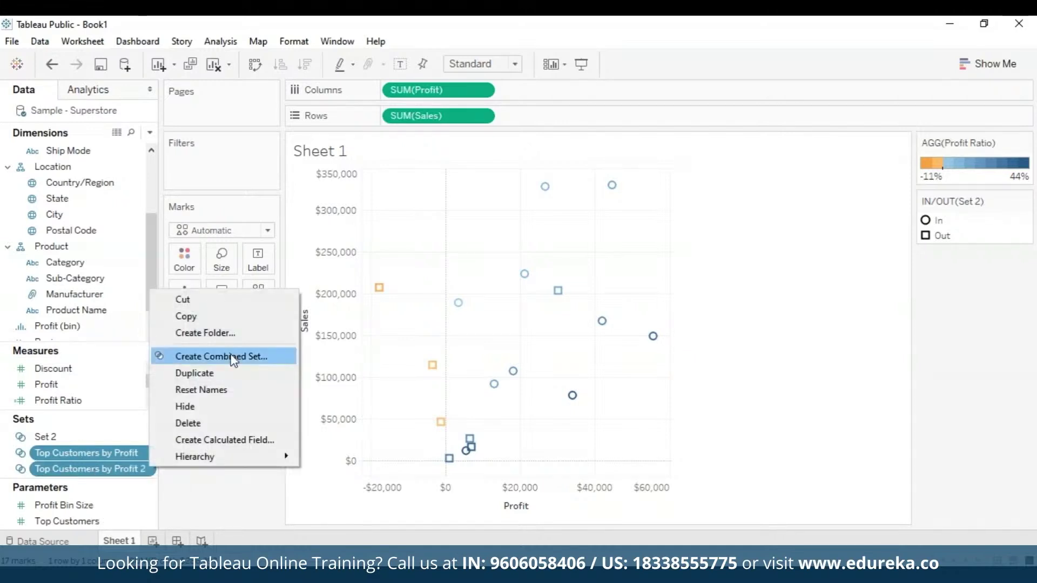
click(233, 360)
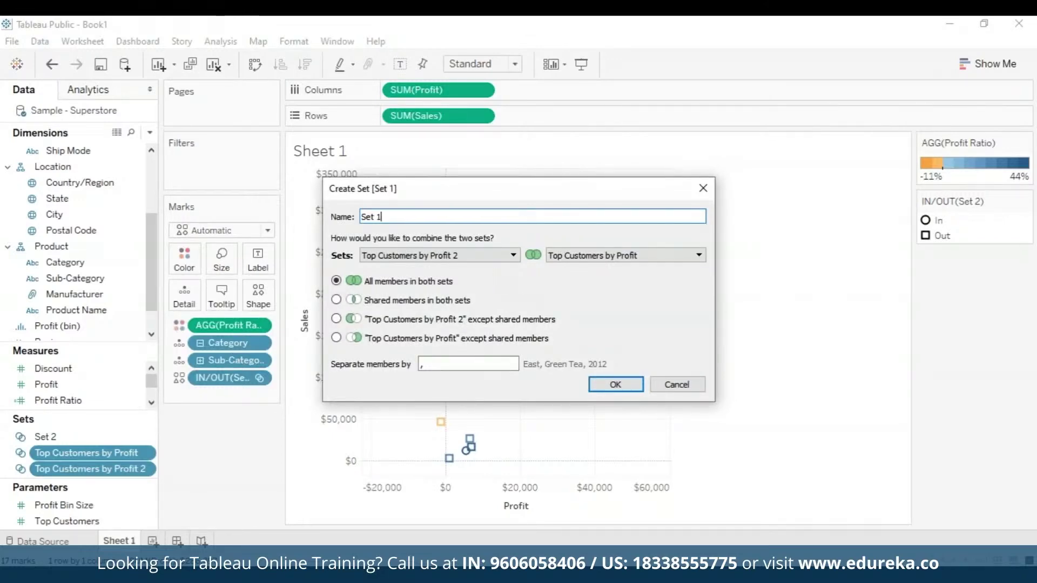
key(BackSpace)
key(BackSpace)
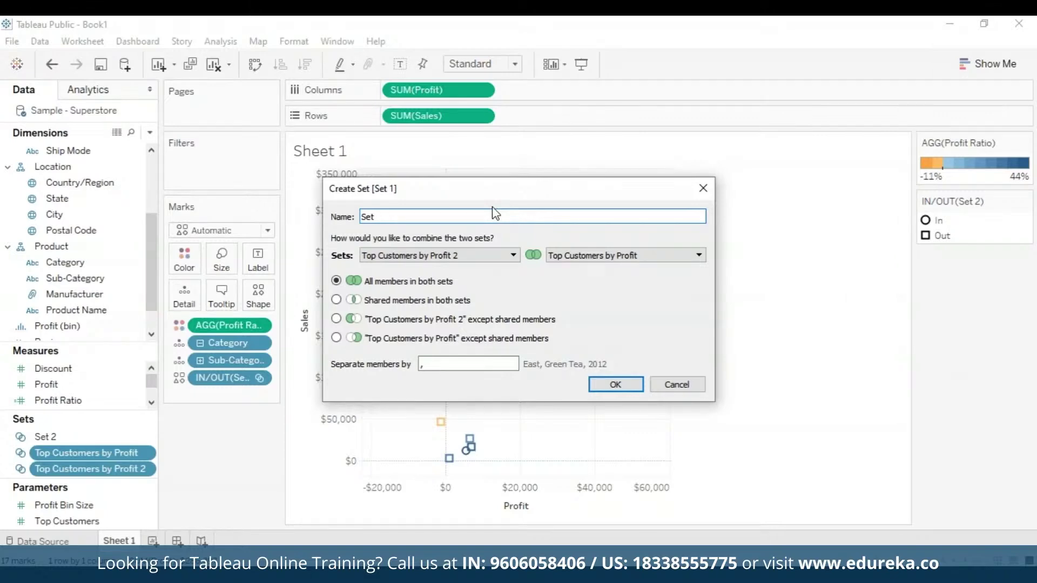
key(Left)
key(Left)
text(Combined)
- Combine the two sets as "Top Customers by Profit 2" except shared members and create the combined set
click(336, 319)
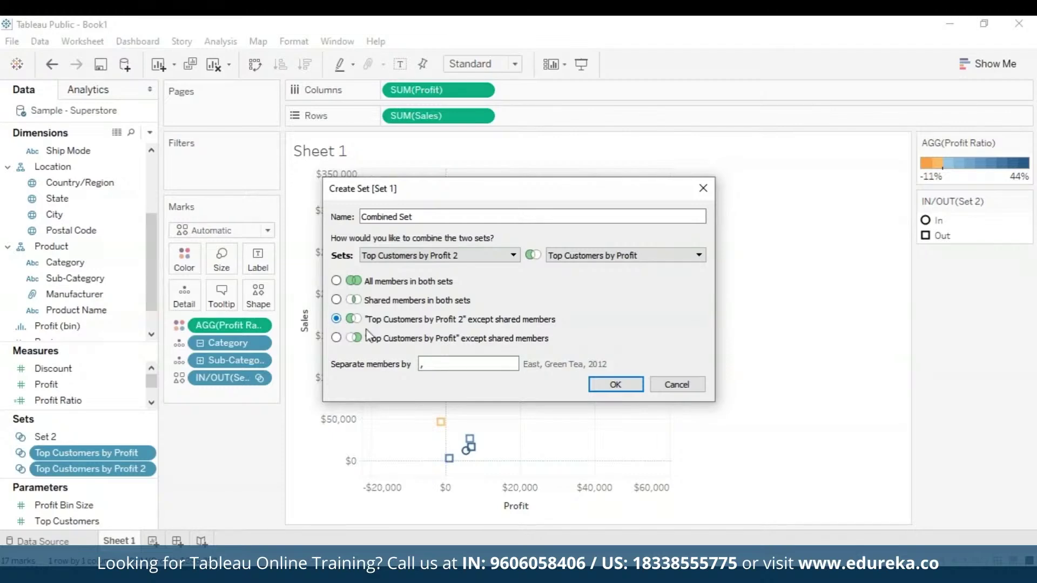
click(488, 369)
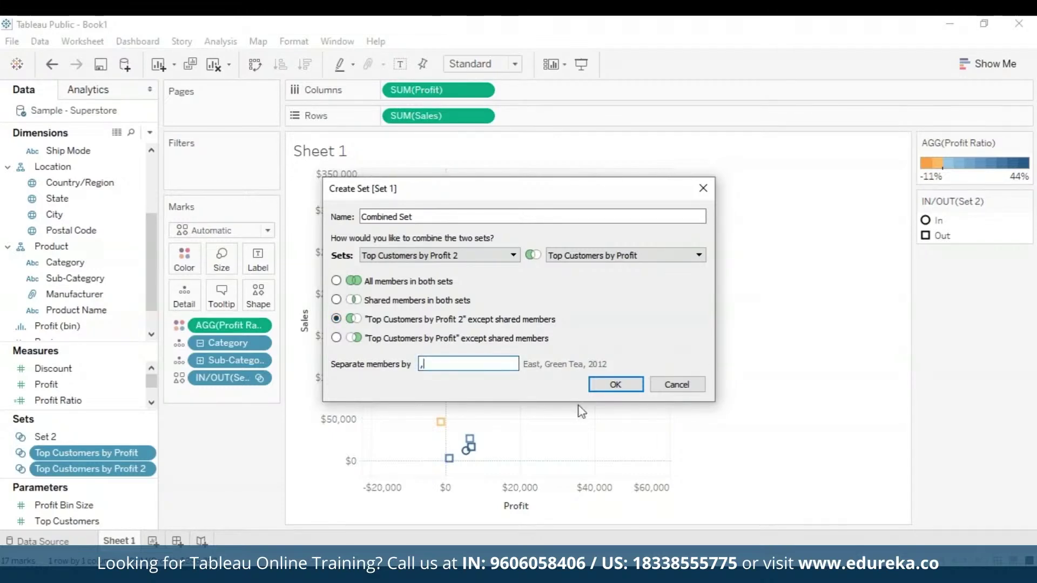
click(616, 385)
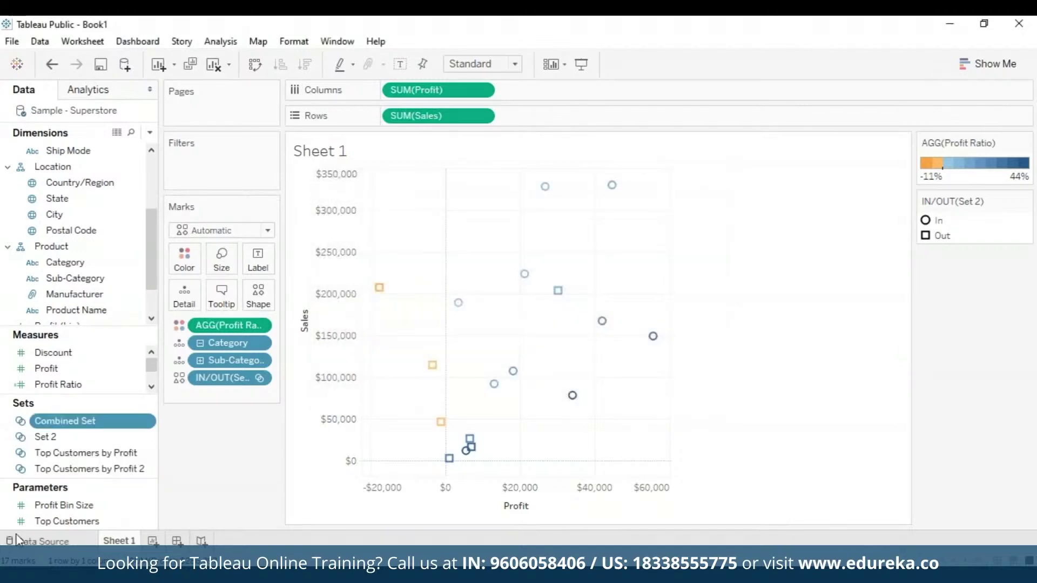